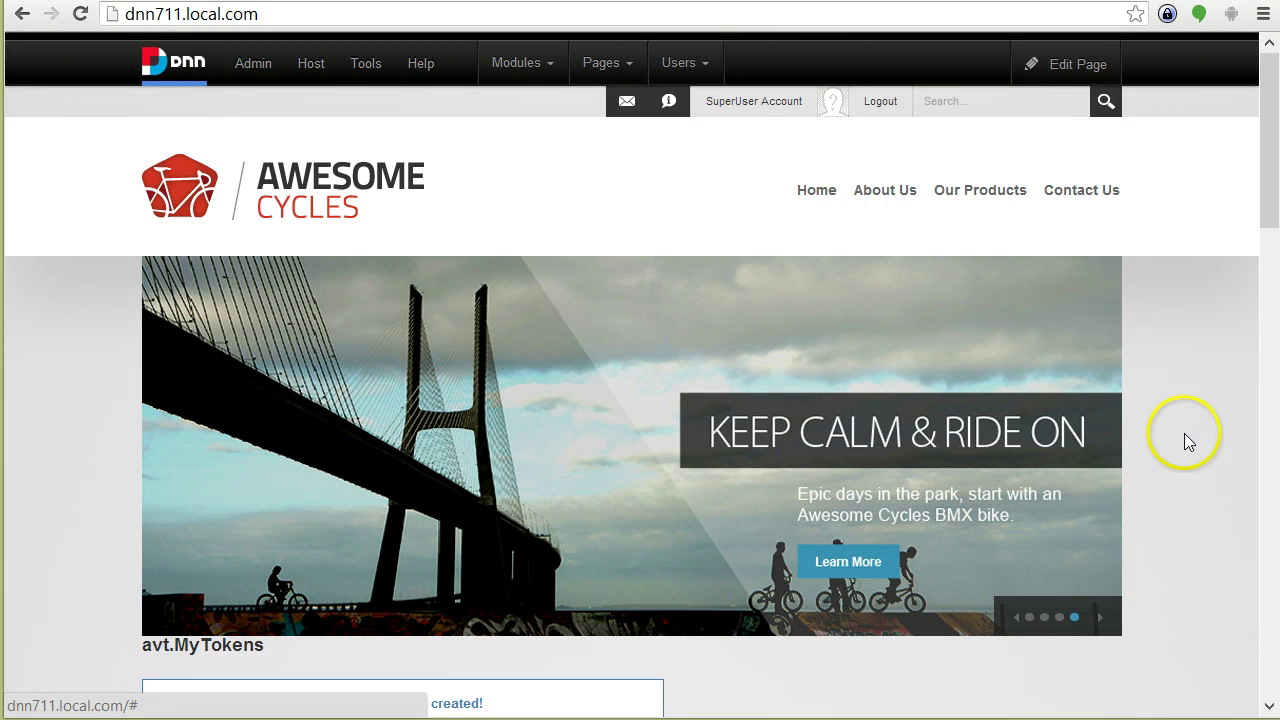
# Scroll the DNN home page down to the avt.MyTokens module
pyautogui.moveTo(1262, 160); pyautogui.dragTo(1265, 235)
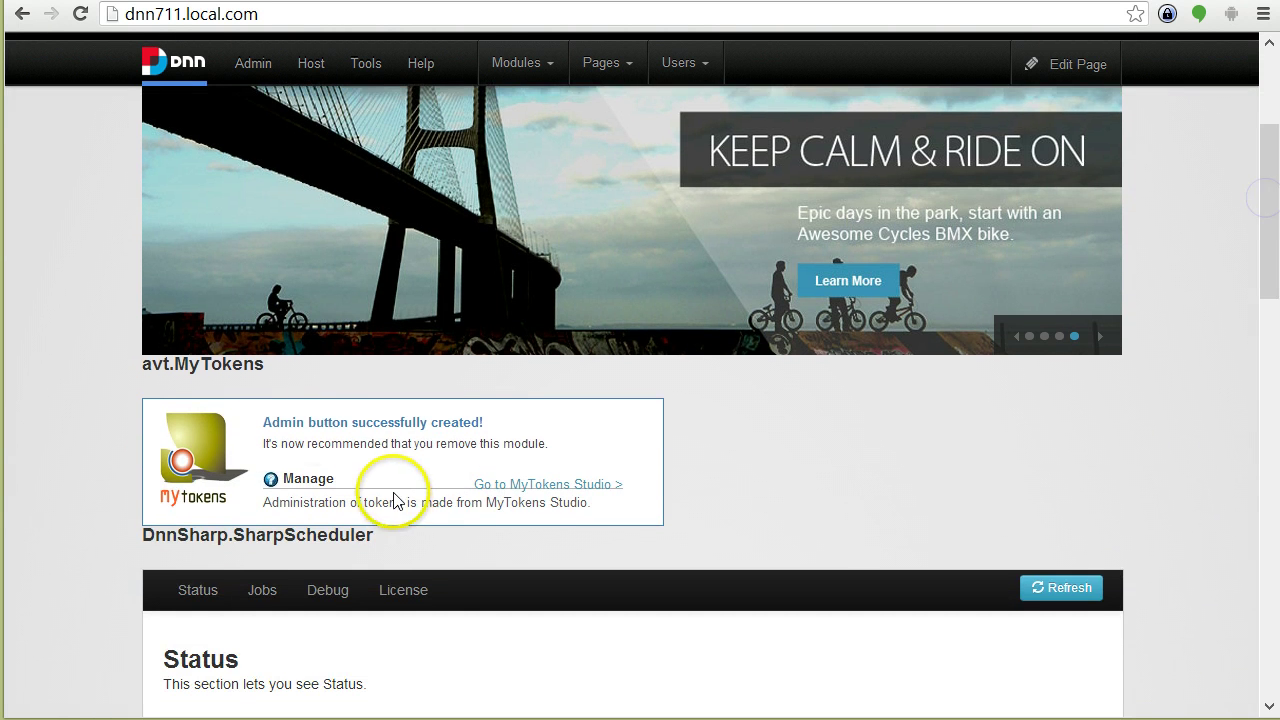
# Open MyTokens Studio and go to its External API settings page, down to the access keys
pyautogui.click(530, 484)
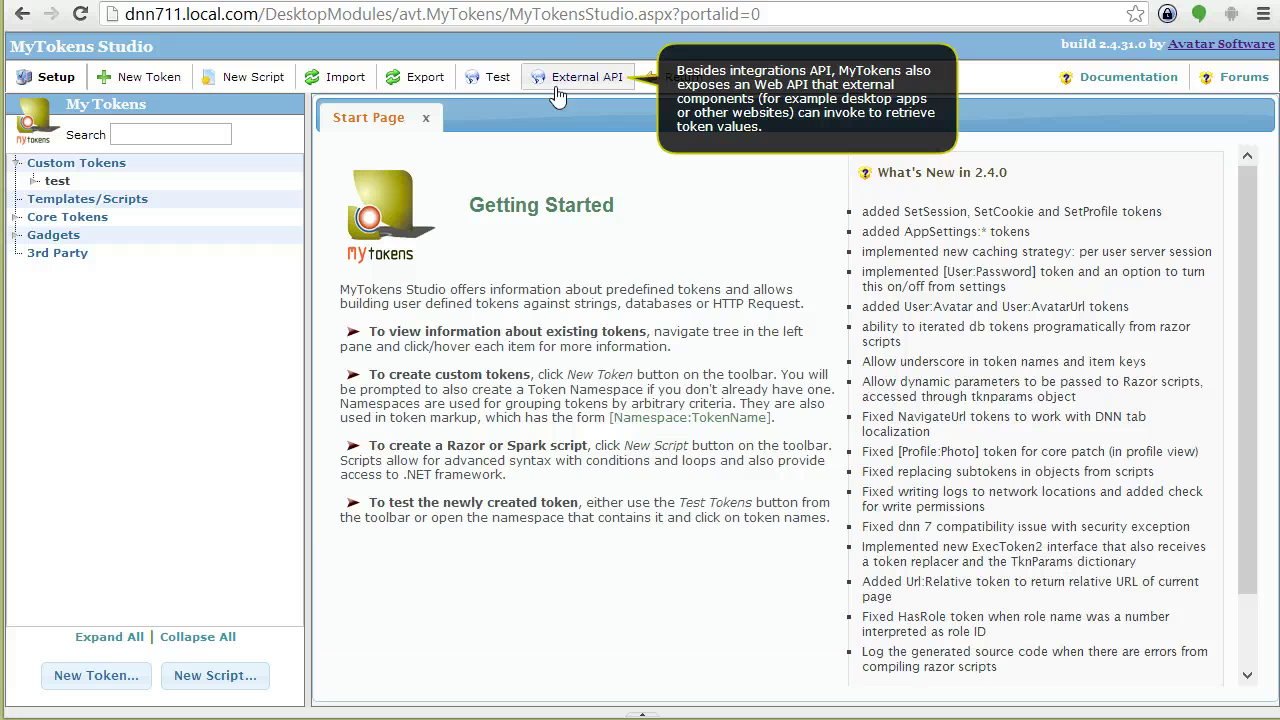
pyautogui.click(565, 87)
pyautogui.click(596, 88)
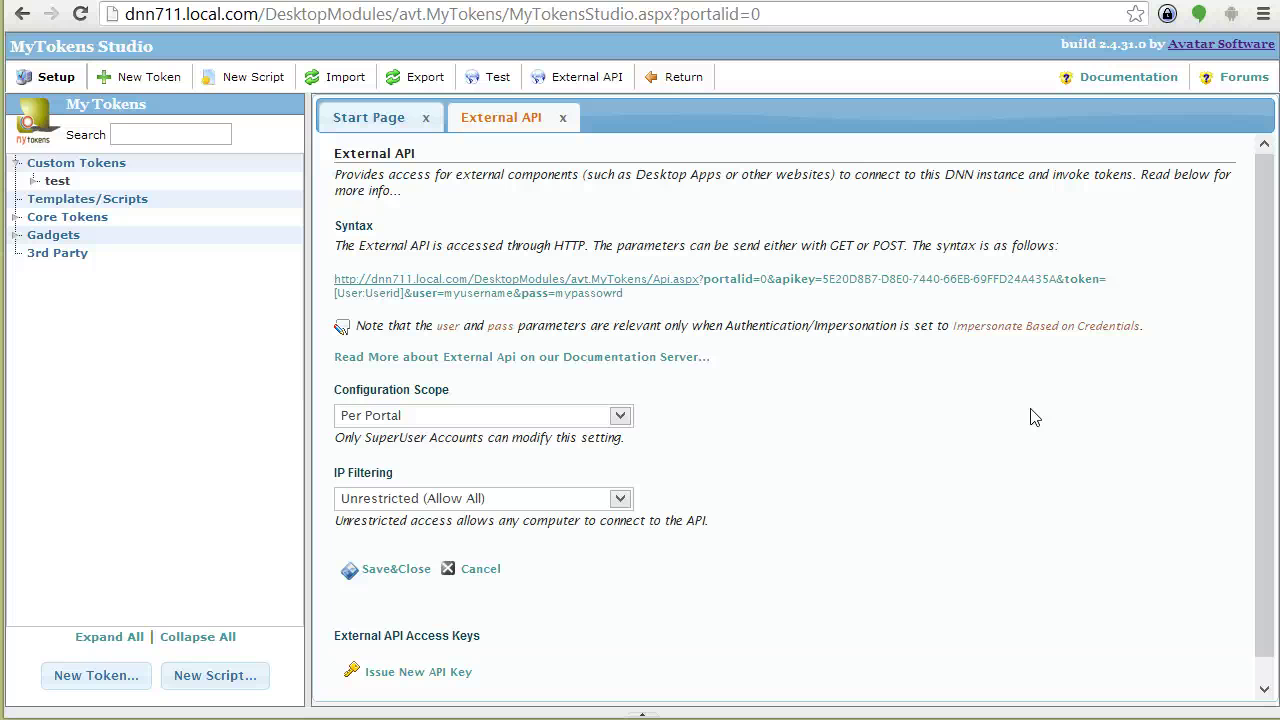
pyautogui.scroll(-1, 545, 695)
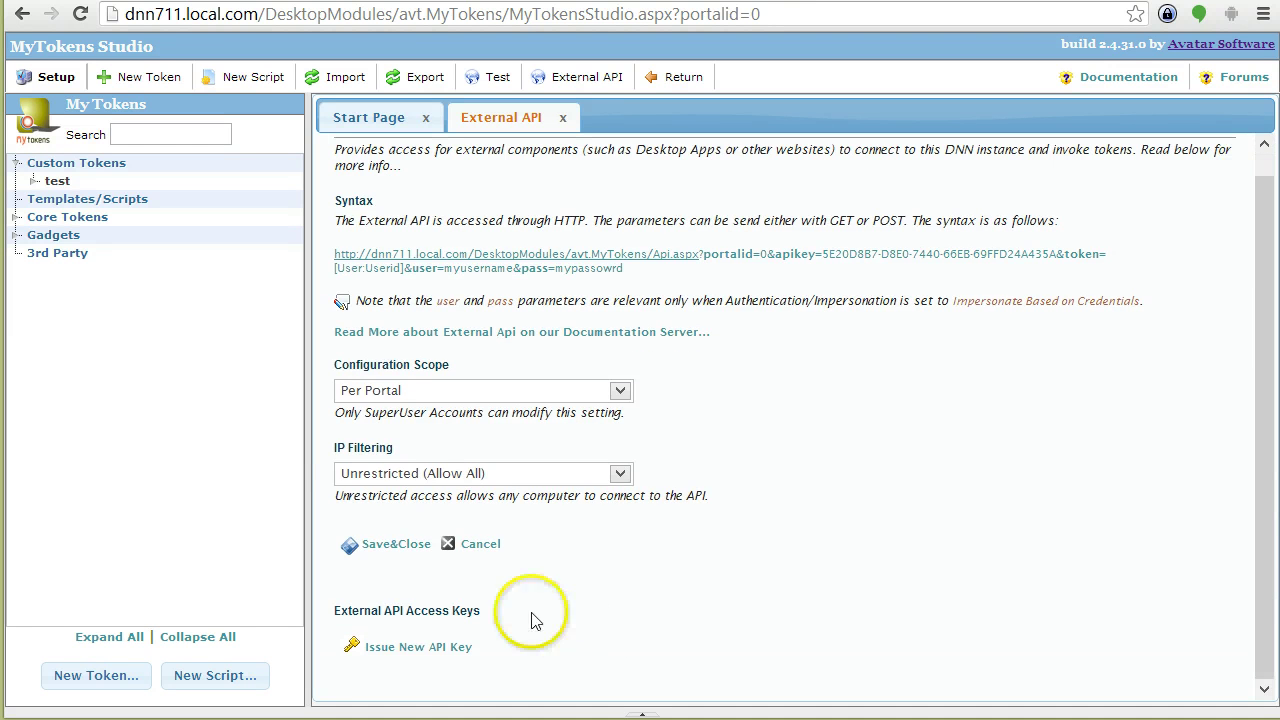
# Issue a new API key set to 'Impersonate based on credentials' and save it
pyautogui.click(458, 648)
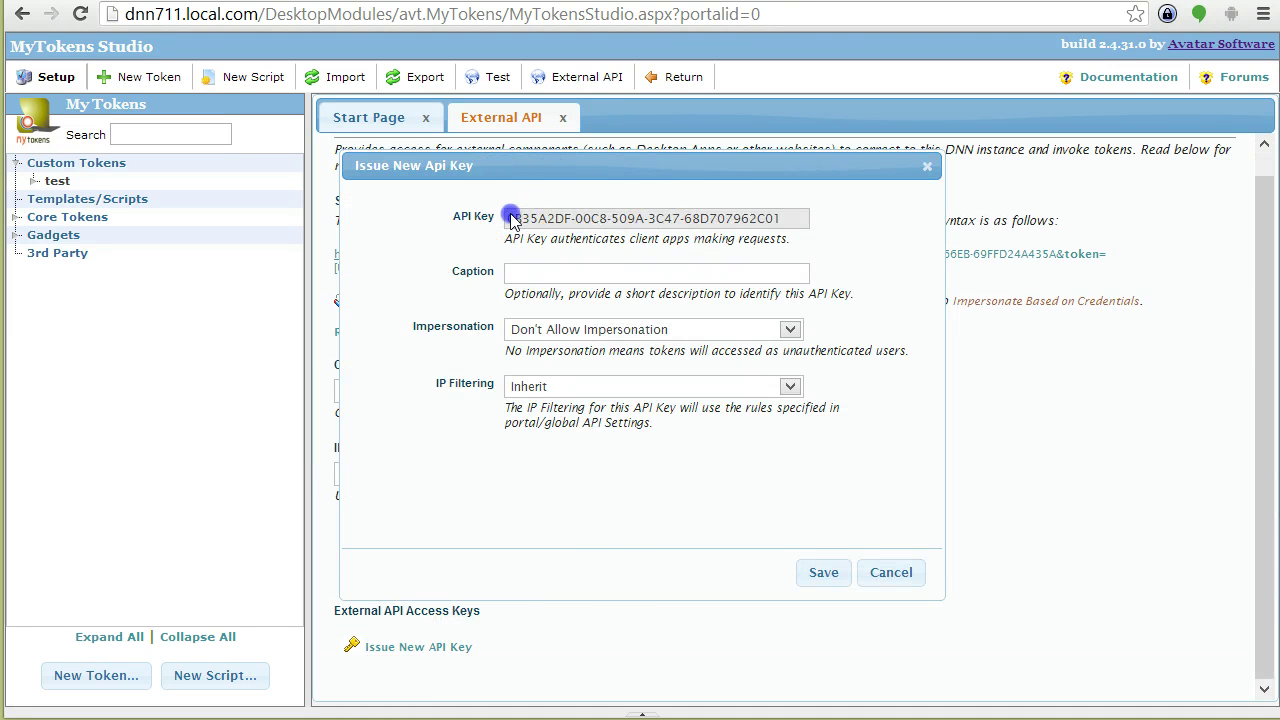
pyautogui.moveTo(507, 218); pyautogui.dragTo(770, 220)
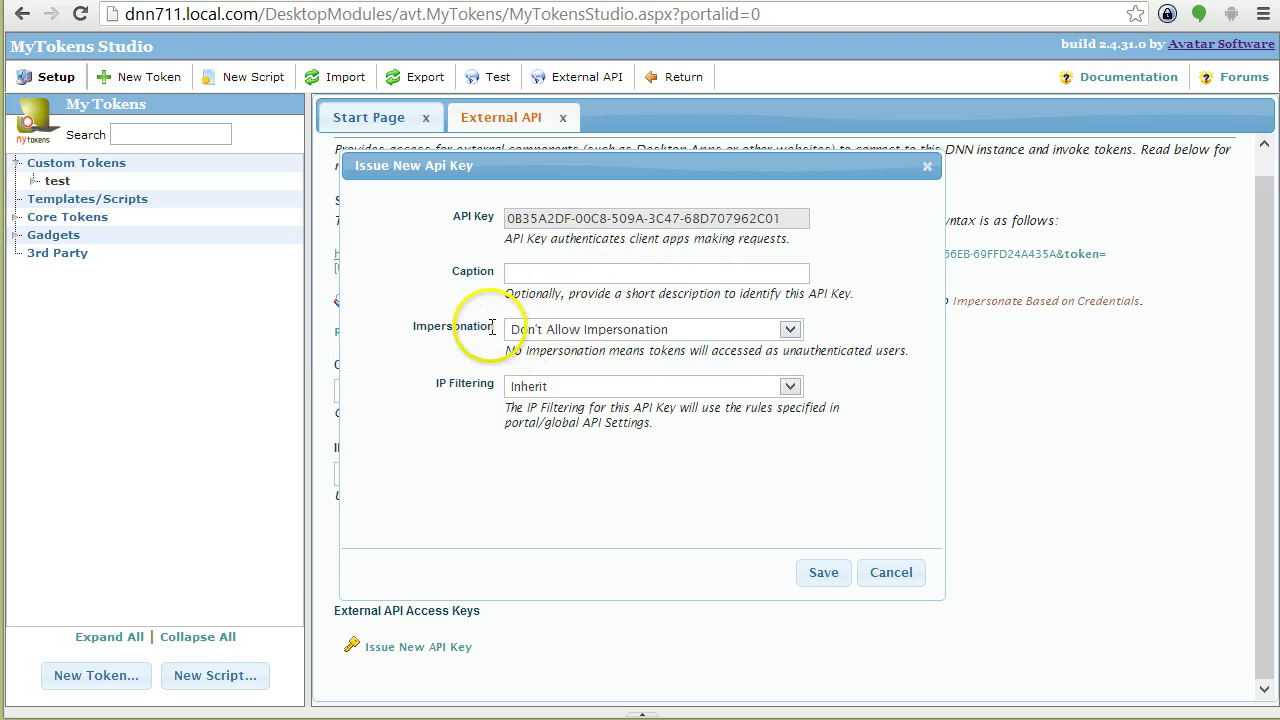
pyautogui.click(530, 335)
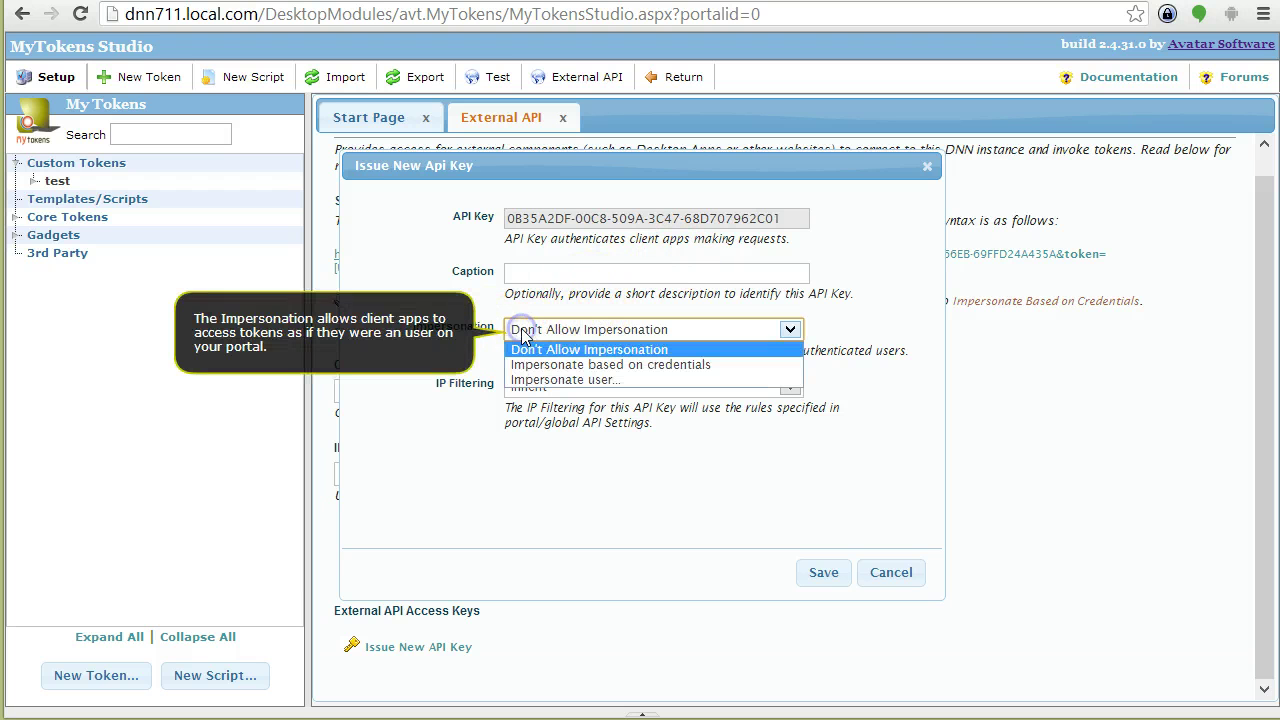
pyautogui.click(624, 368)
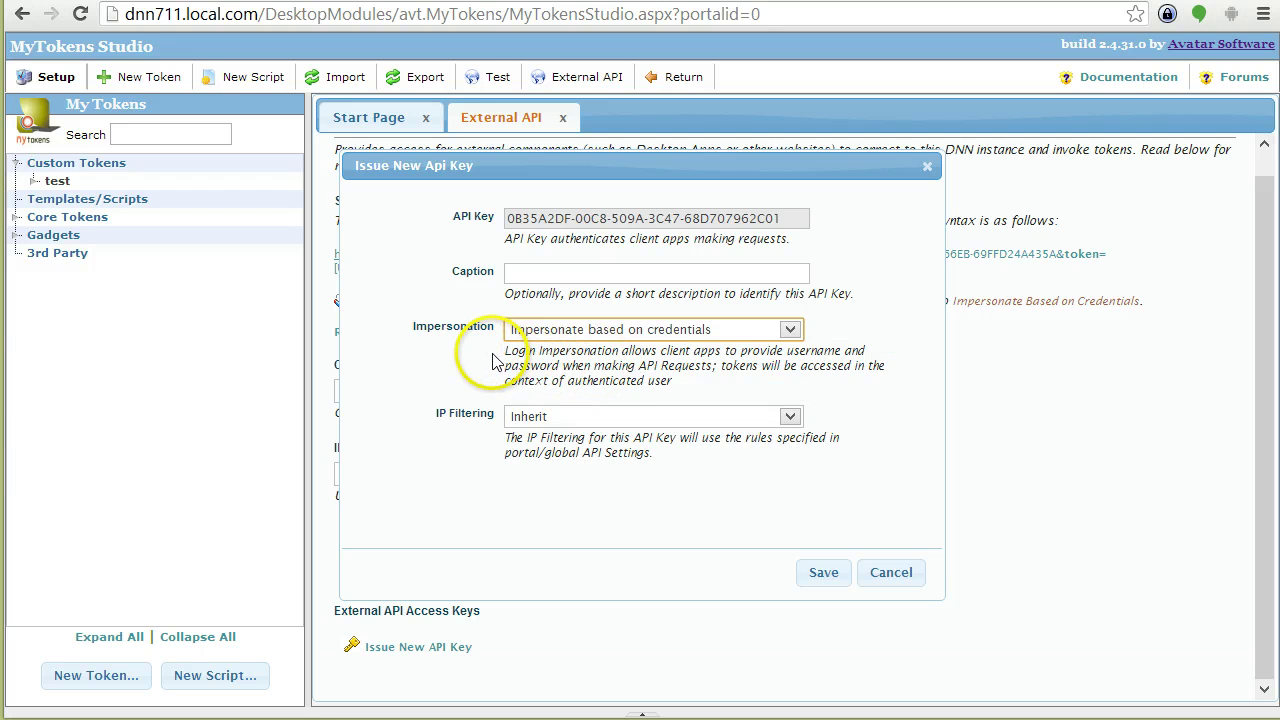
pyautogui.moveTo(492, 354); pyautogui.dragTo(681, 380)
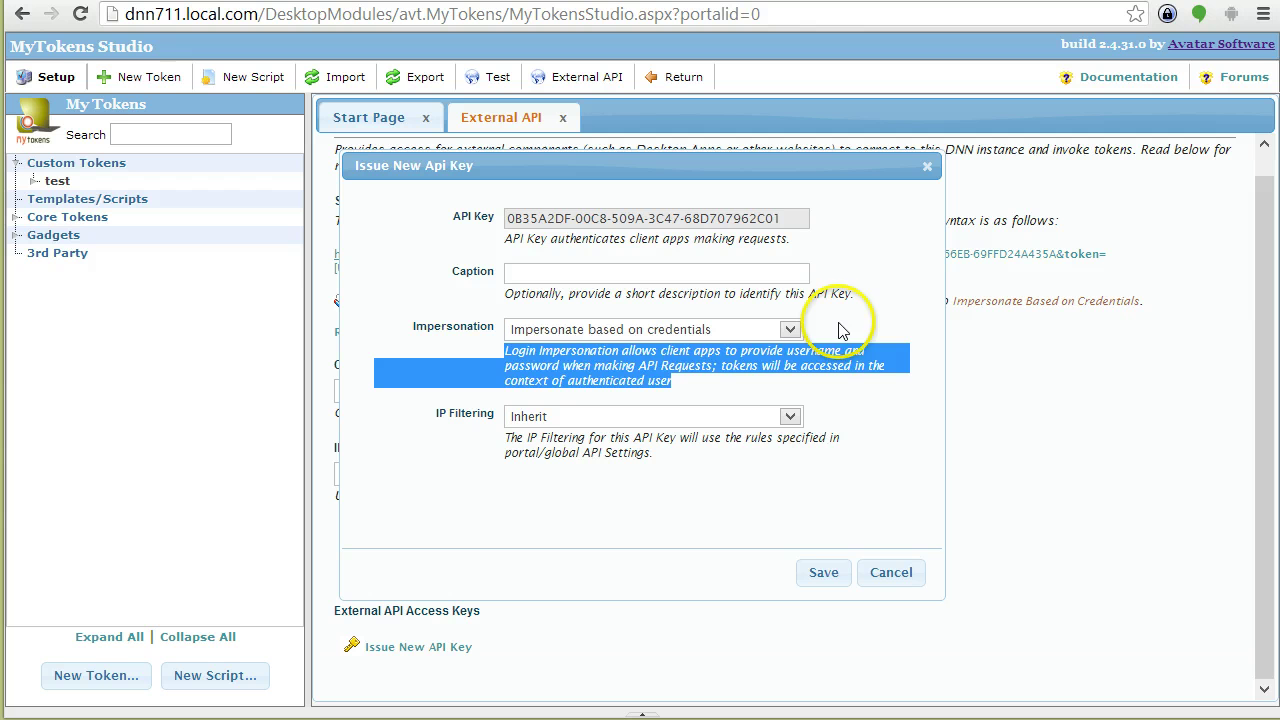
pyautogui.click(822, 480)
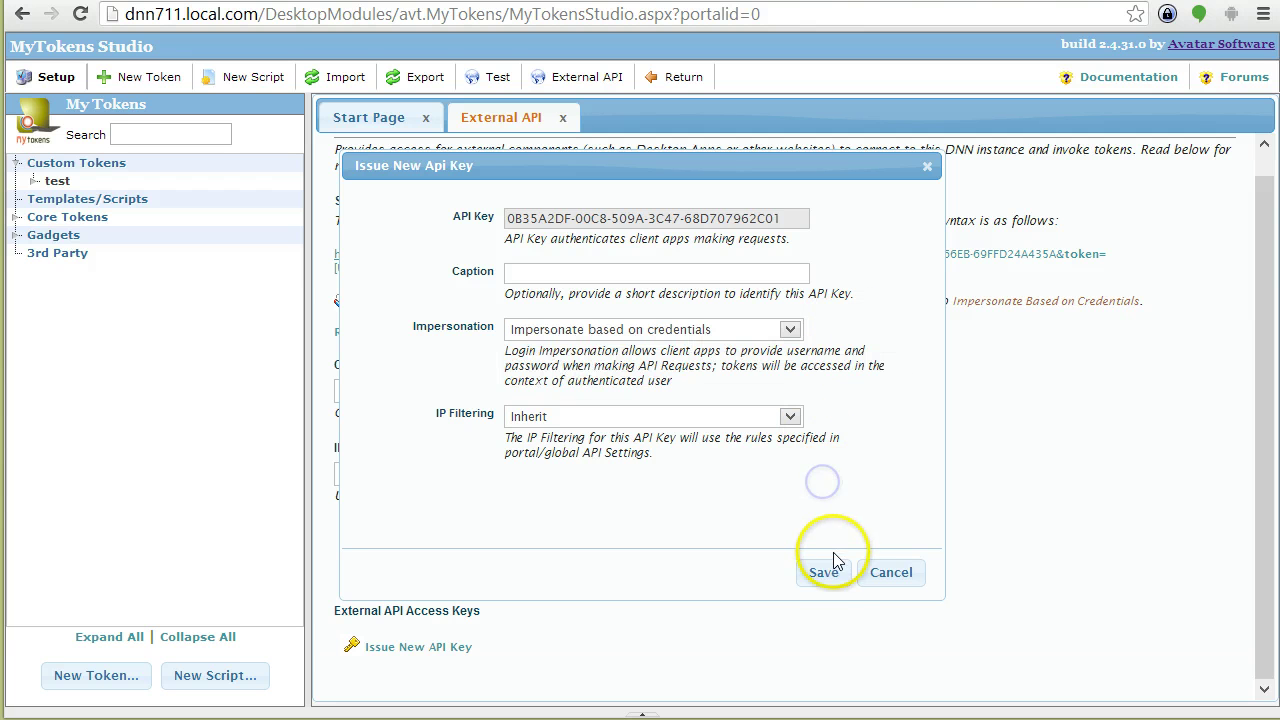
pyautogui.click(824, 575)
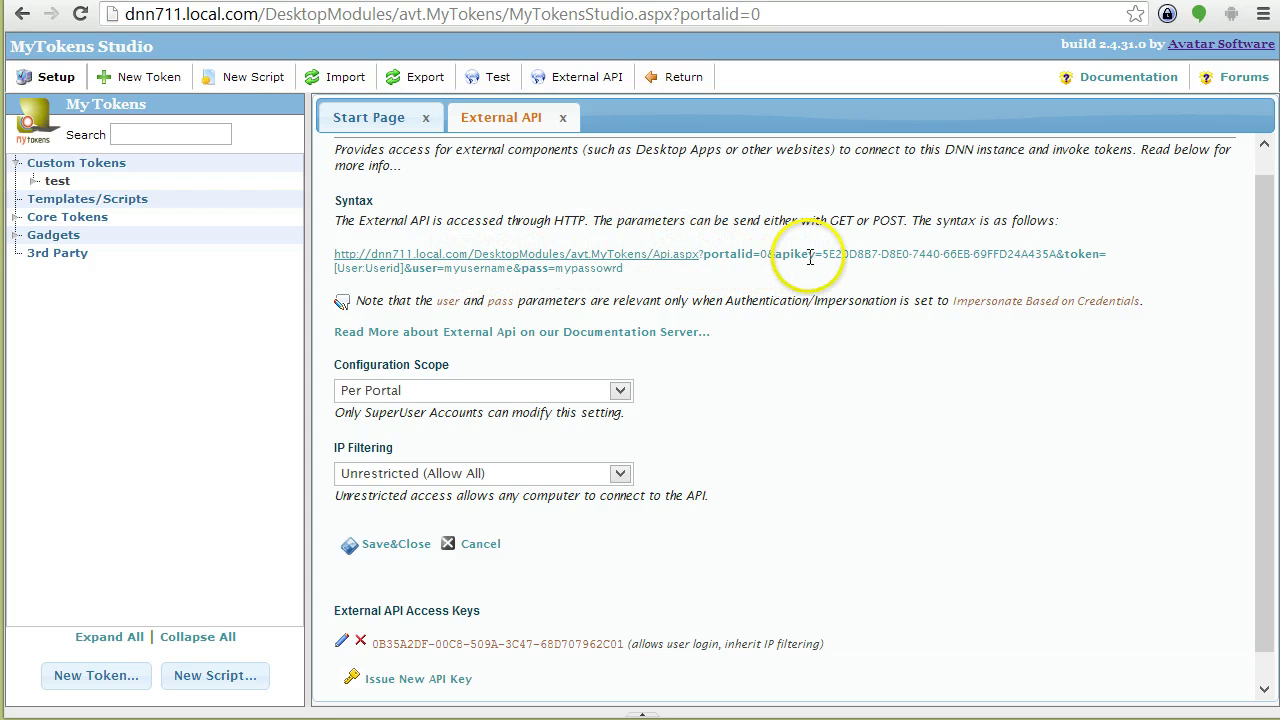
# Review the example request URL's apikey and token parameters, then select the whole URL
pyautogui.moveTo(822, 254)
pyautogui.mouseDown()
pyautogui.moveTo(1038, 254)
pyautogui.moveTo(408, 270)
pyautogui.mouseUp()
pyautogui.click(1081, 254)
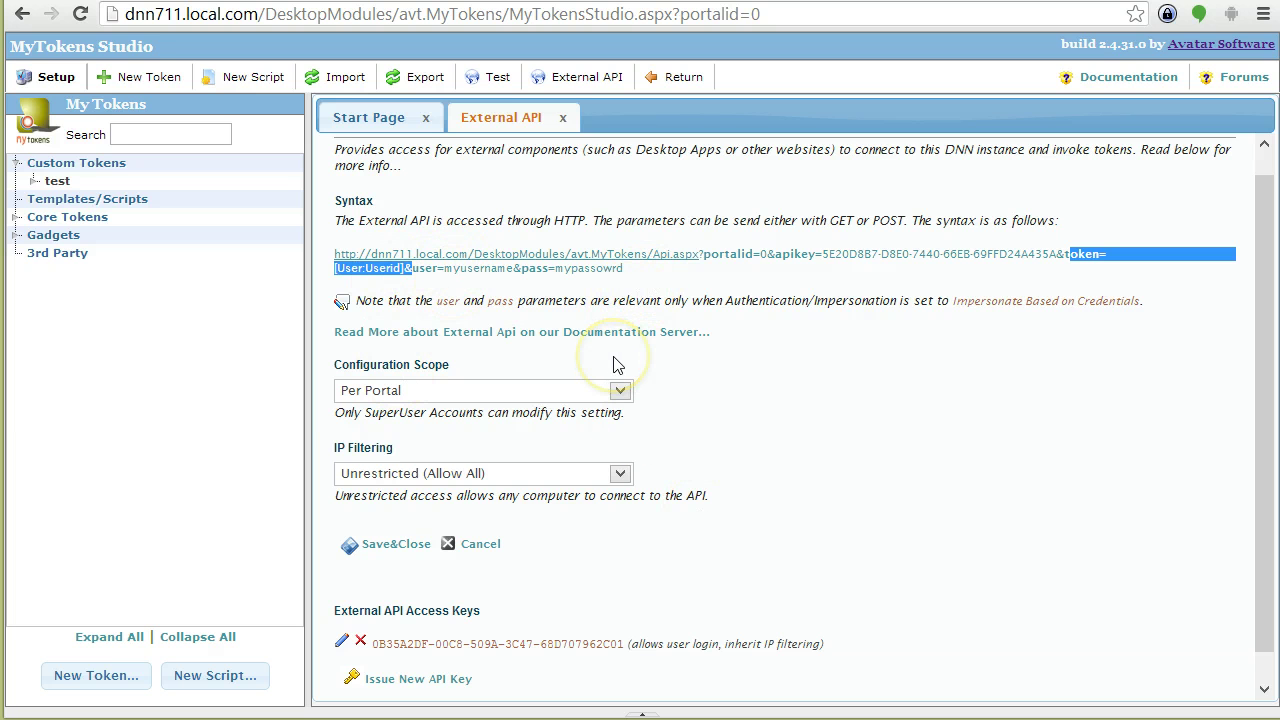
pyautogui.click(645, 279)
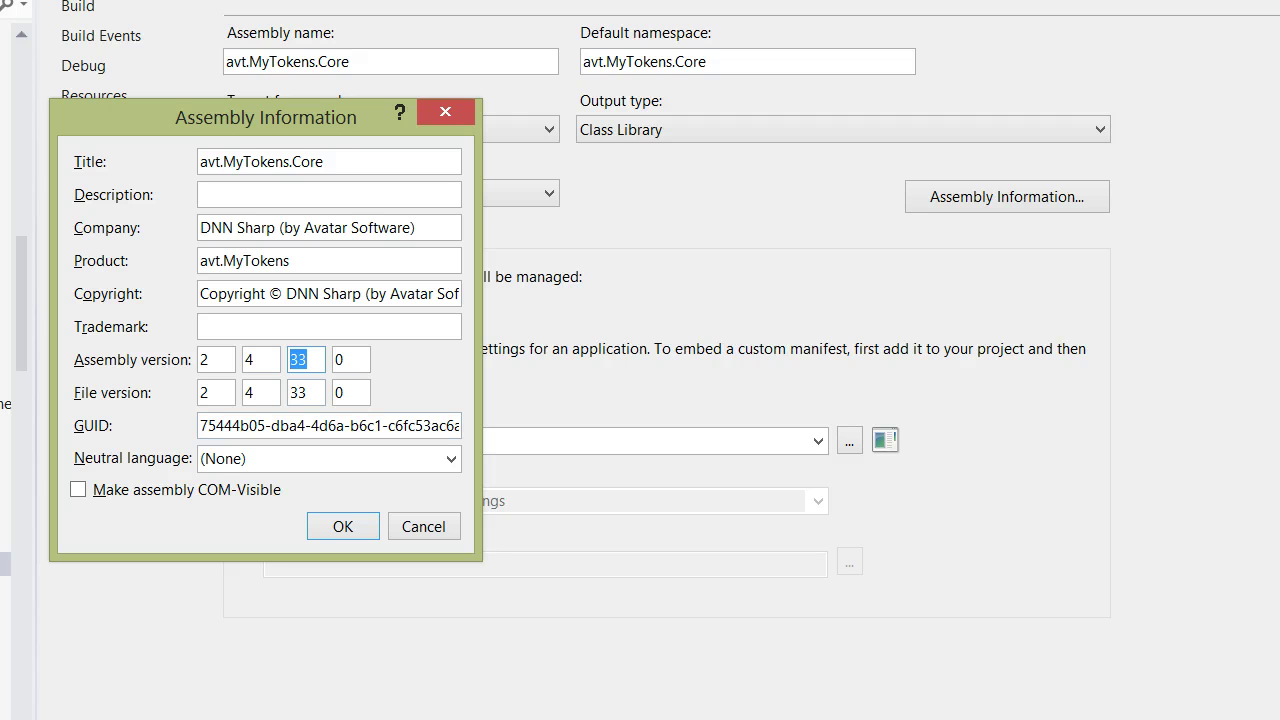
pyautogui.hotkey('alt', 'Tab')
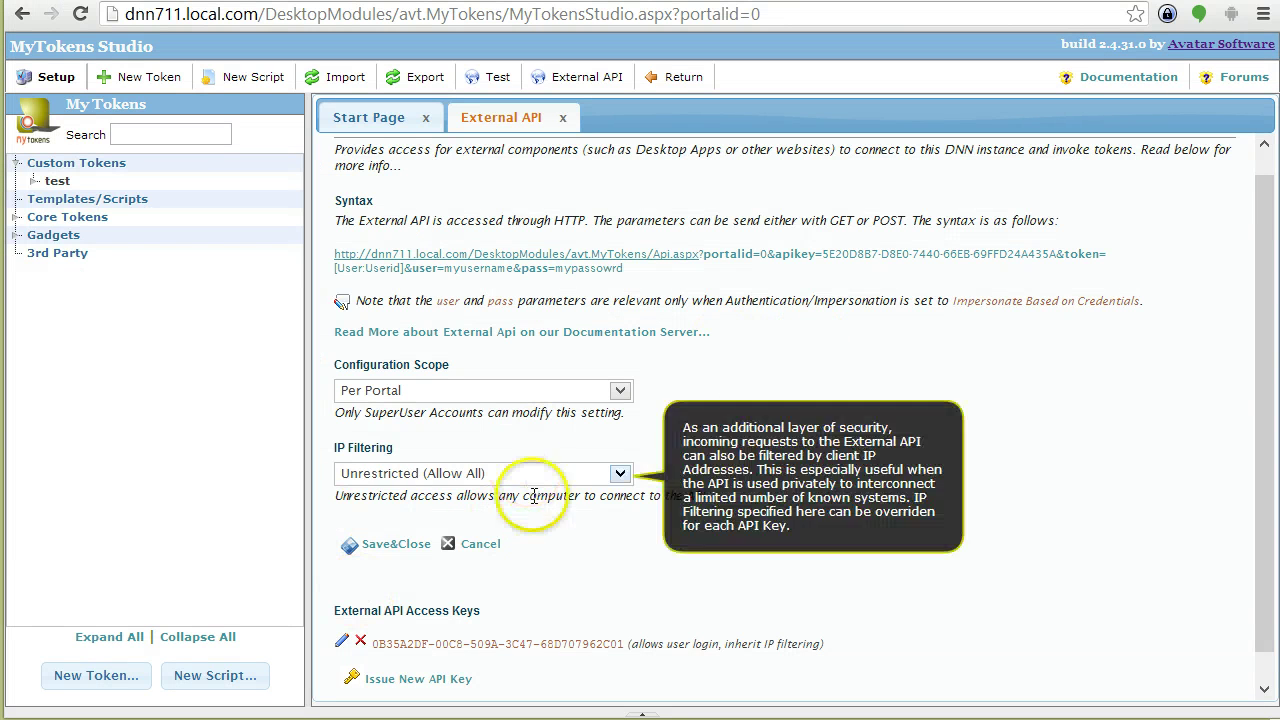
pyautogui.scroll(-1, 545, 620)
pyautogui.scroll(2, 731, 535)
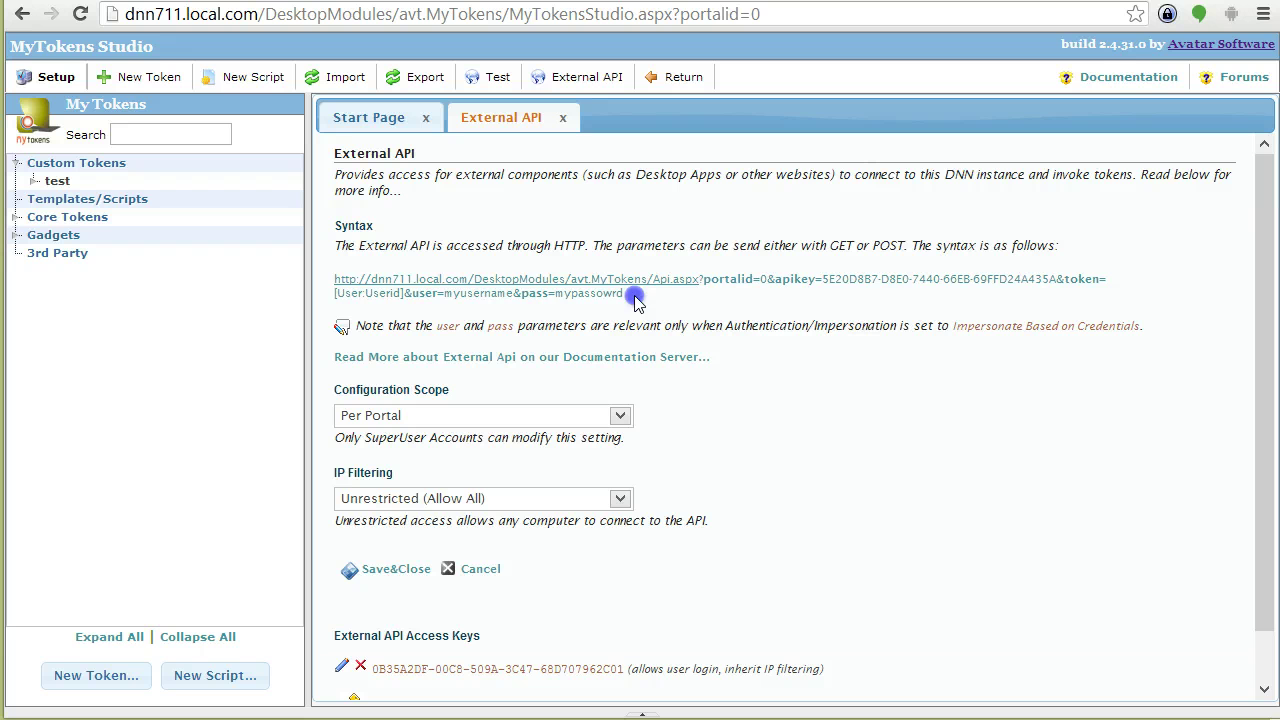
pyautogui.tripleClick(362, 284)
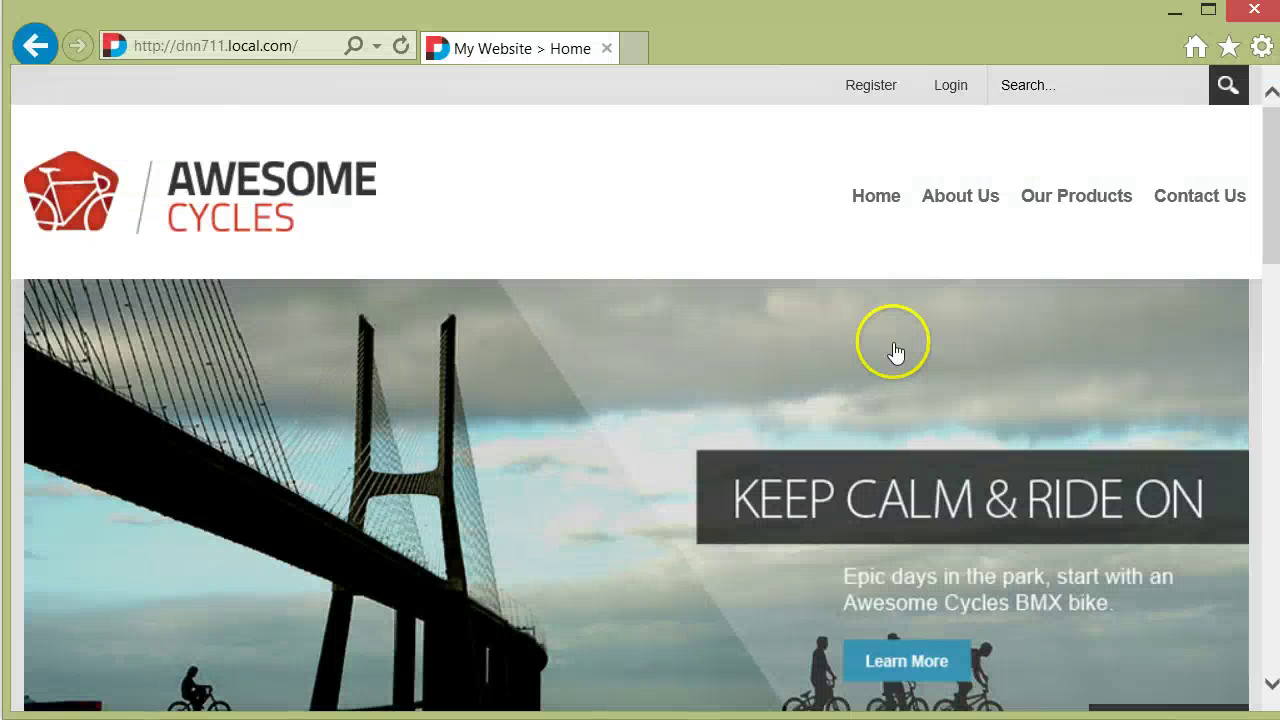
# Load the copied example API request URL in Internet Explorer and snap the browser left
pyautogui.click(263, 52)
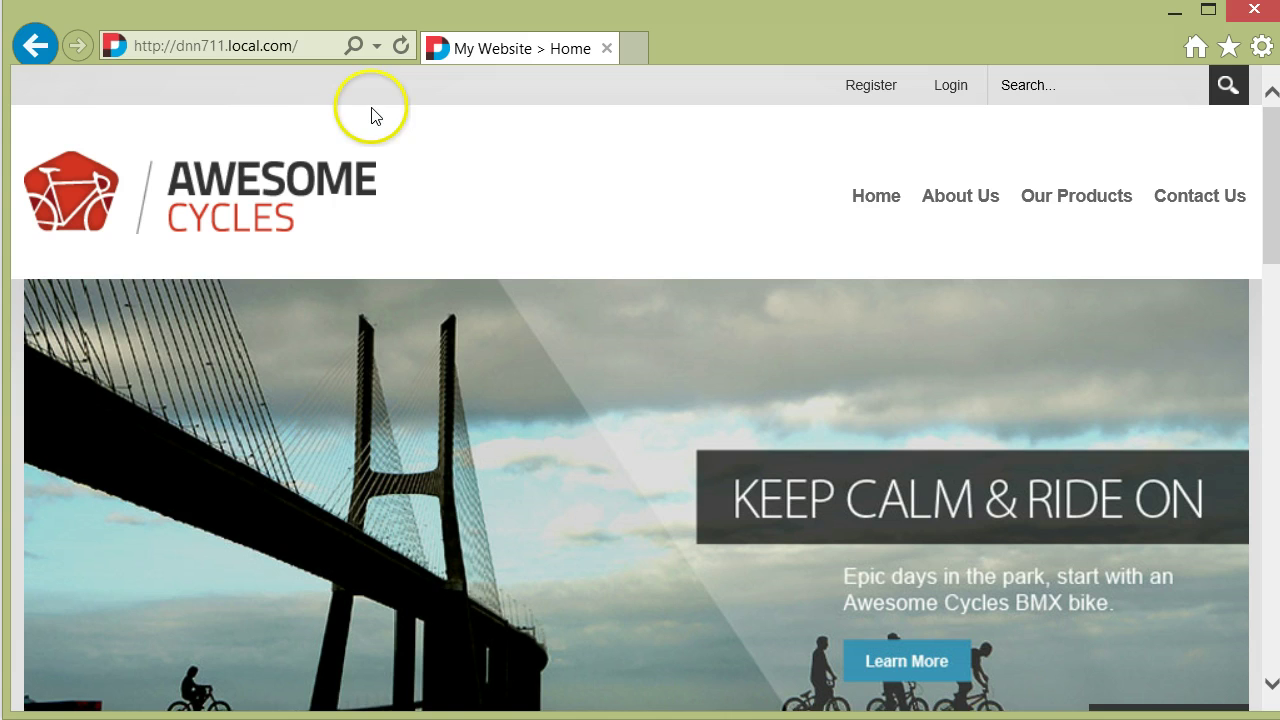
pyautogui.click(298, 46)
pyautogui.hotkey('ctrl', 'a')
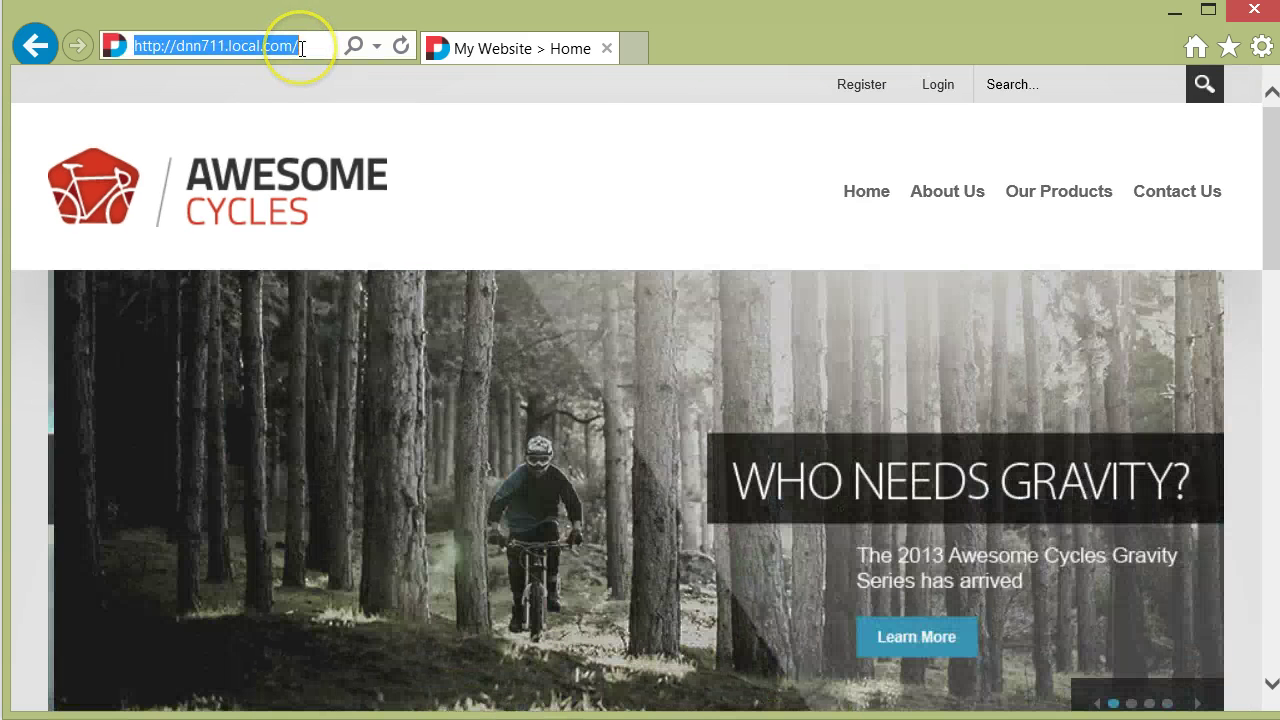
pyautogui.hotkey('ctrl', 'v')
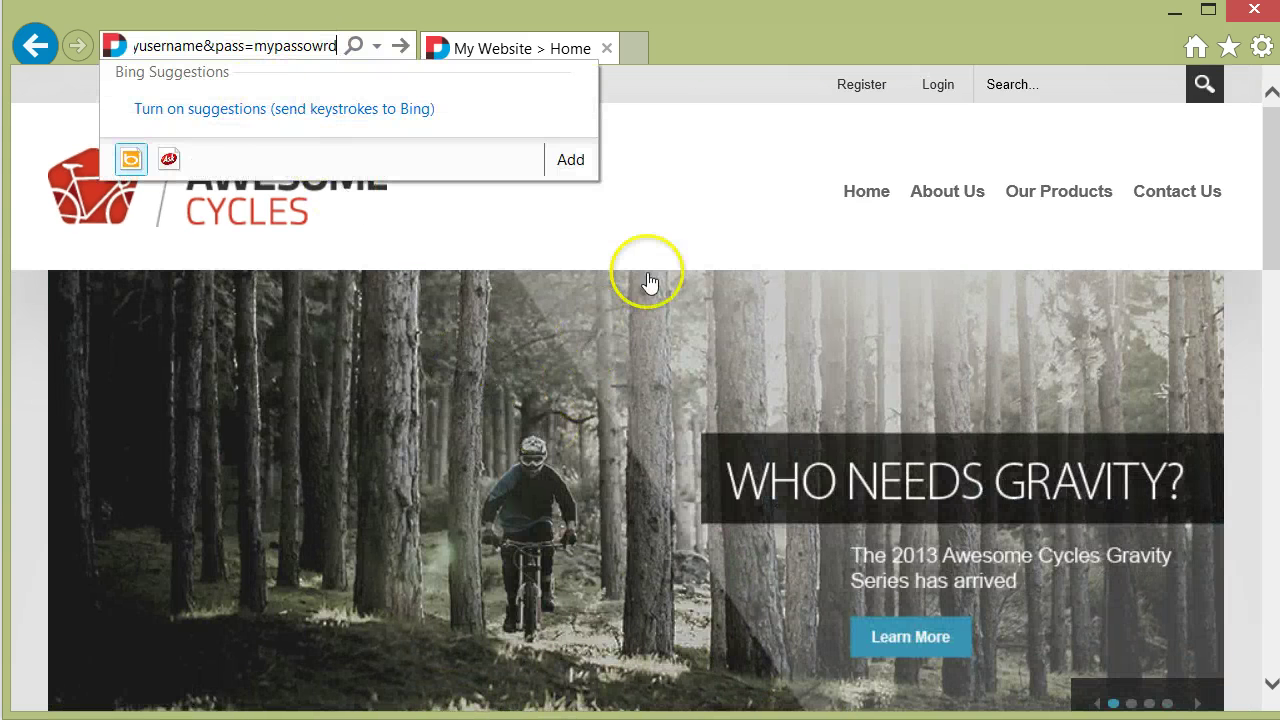
pyautogui.press('Return')
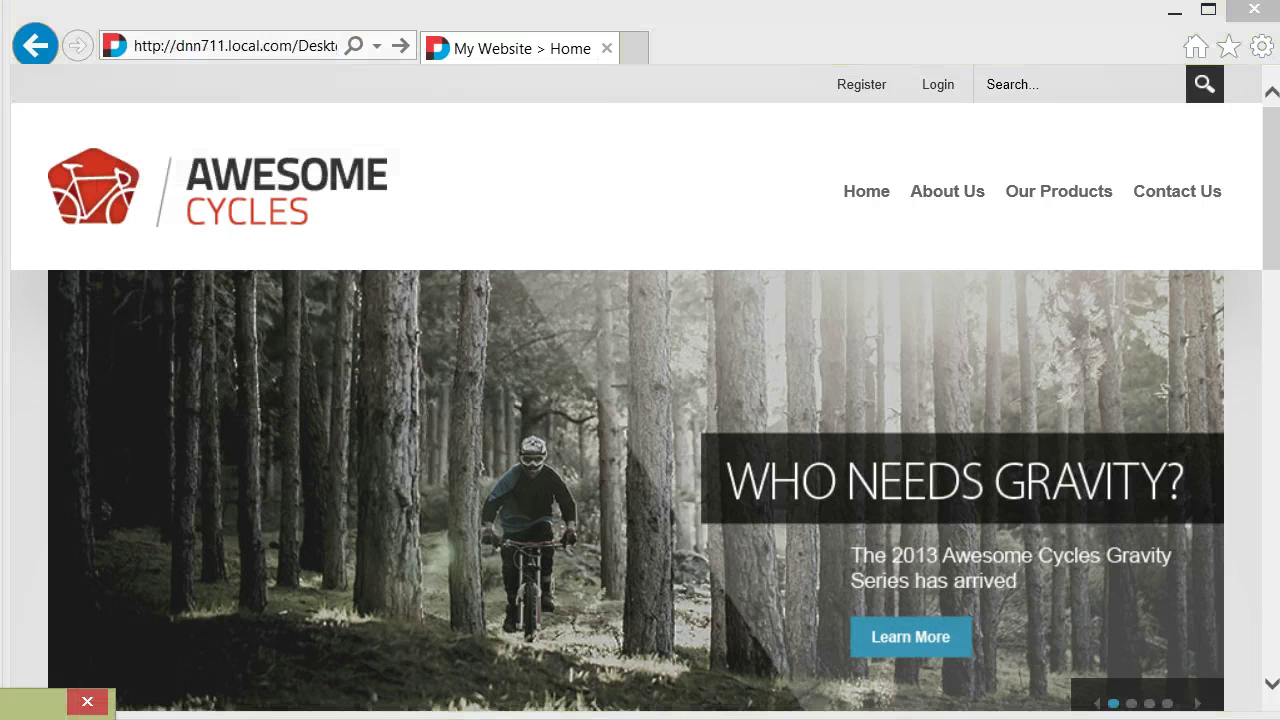
pyautogui.press('super+period')
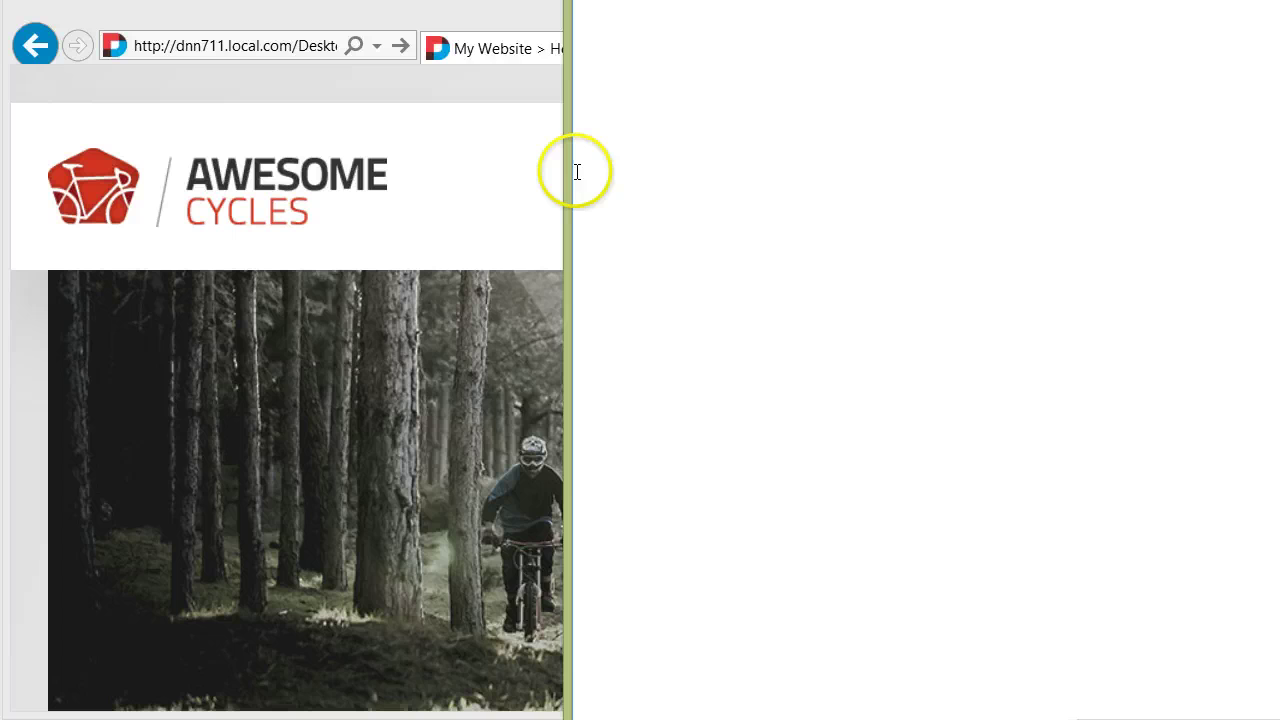
# Paste the example API URL into Notepad and select the new access key value in MyTokens Studio
pyautogui.moveTo(570, 172); pyautogui.dragTo(430, 178)
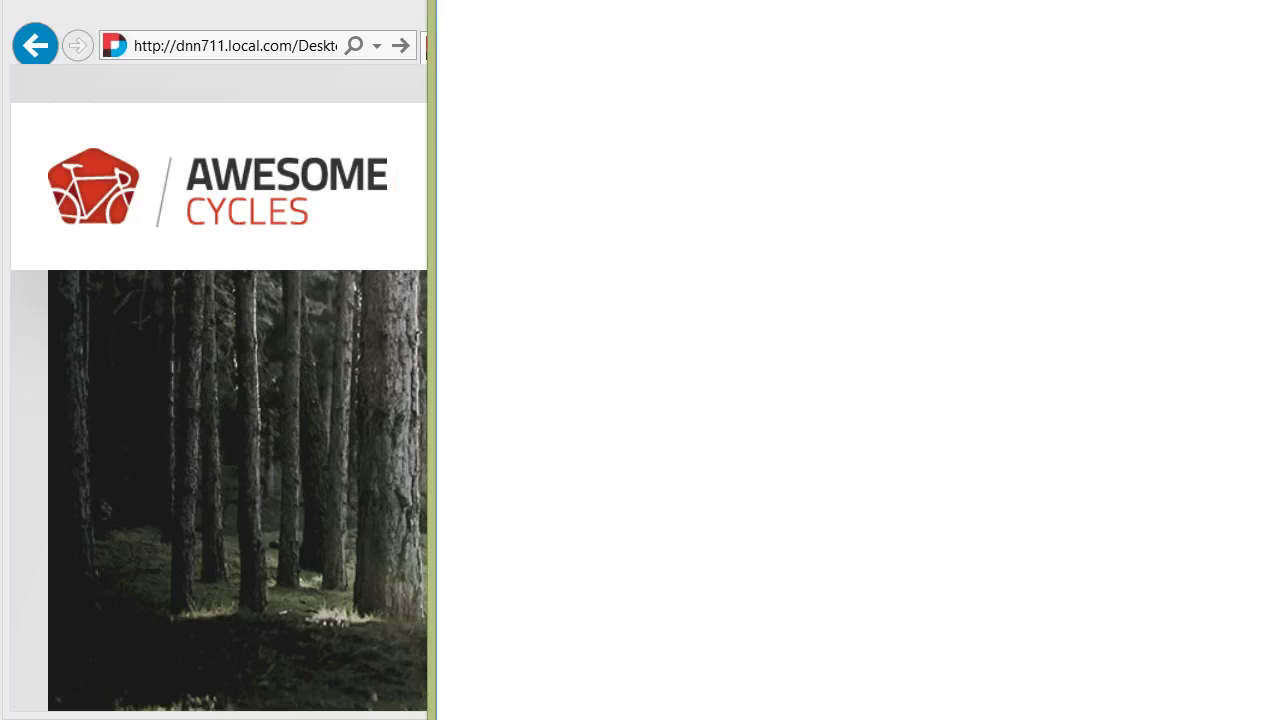
pyautogui.hotkey('ctrl', 'v')
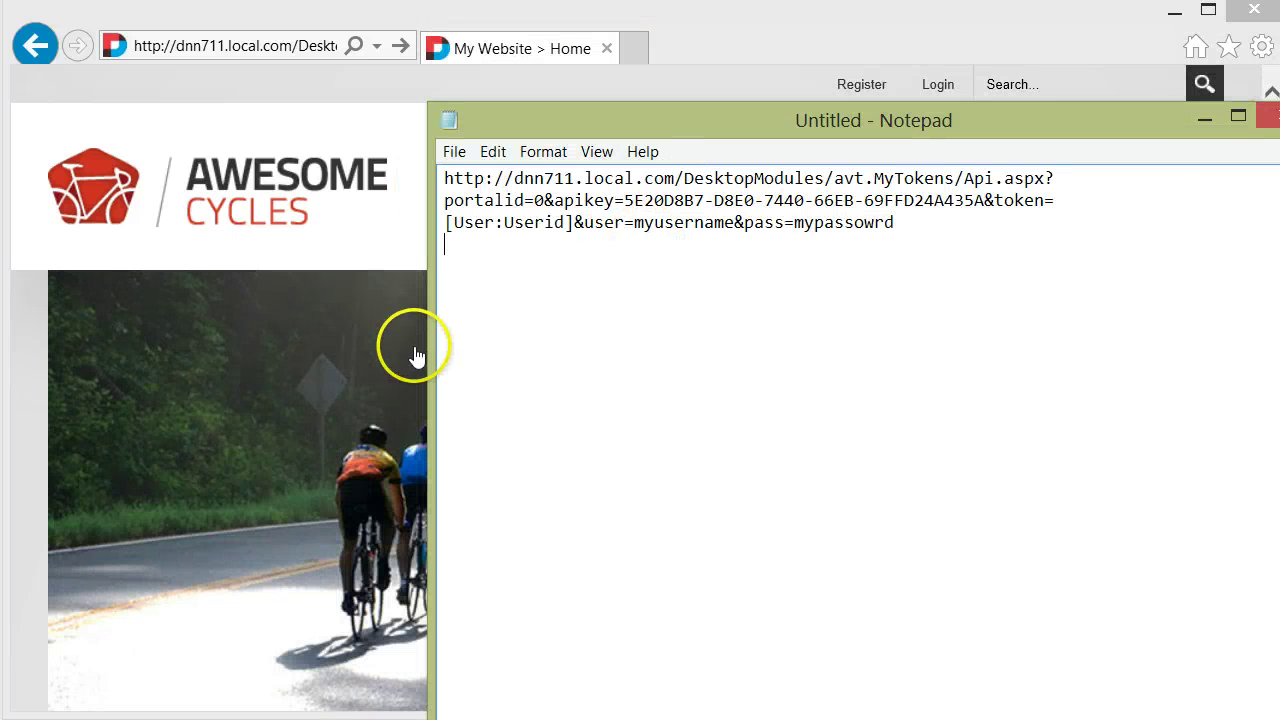
pyautogui.moveTo(433, 343); pyautogui.dragTo(52, 324)
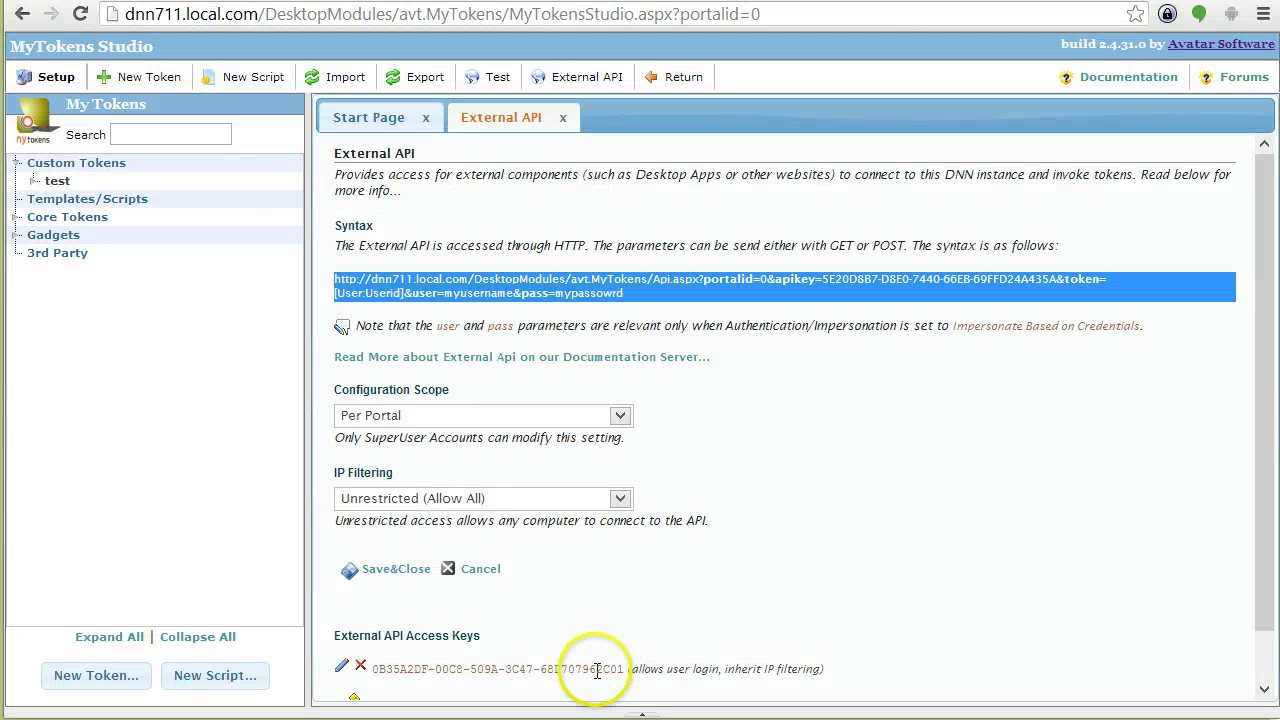
pyautogui.moveTo(623, 669); pyautogui.dragTo(378, 664)
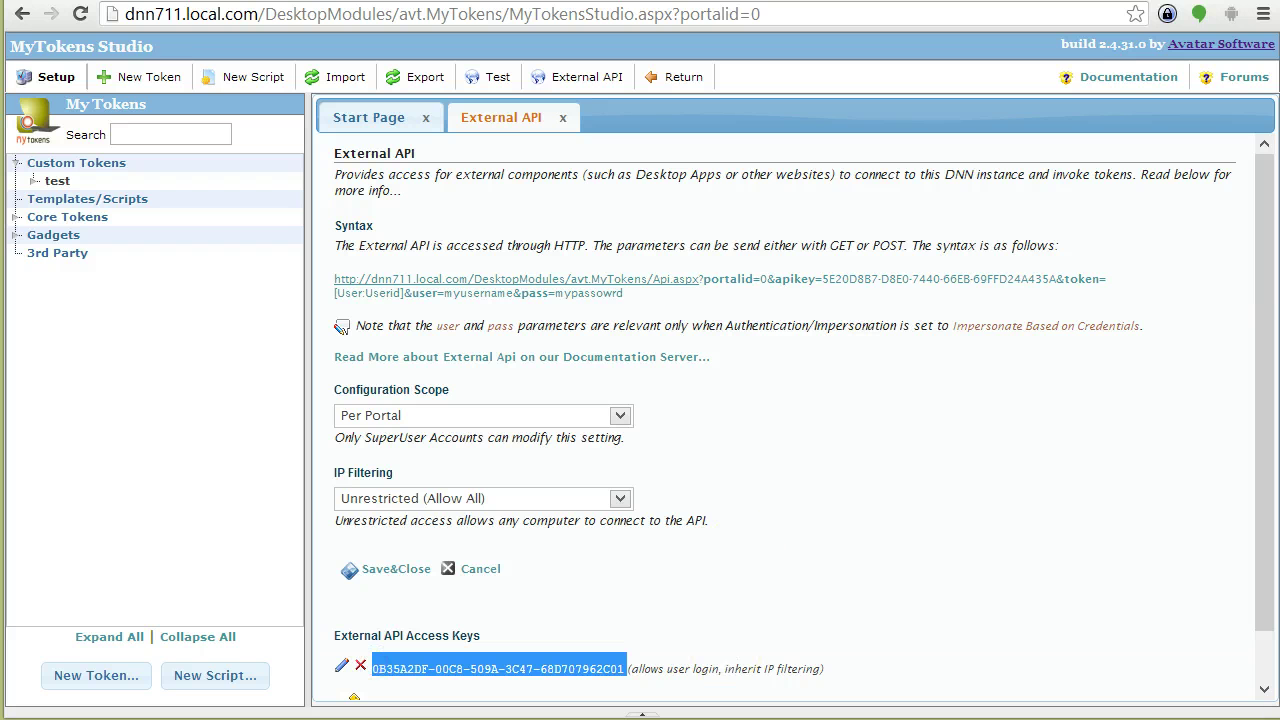
pyautogui.hotkey('alt', 'Tab')
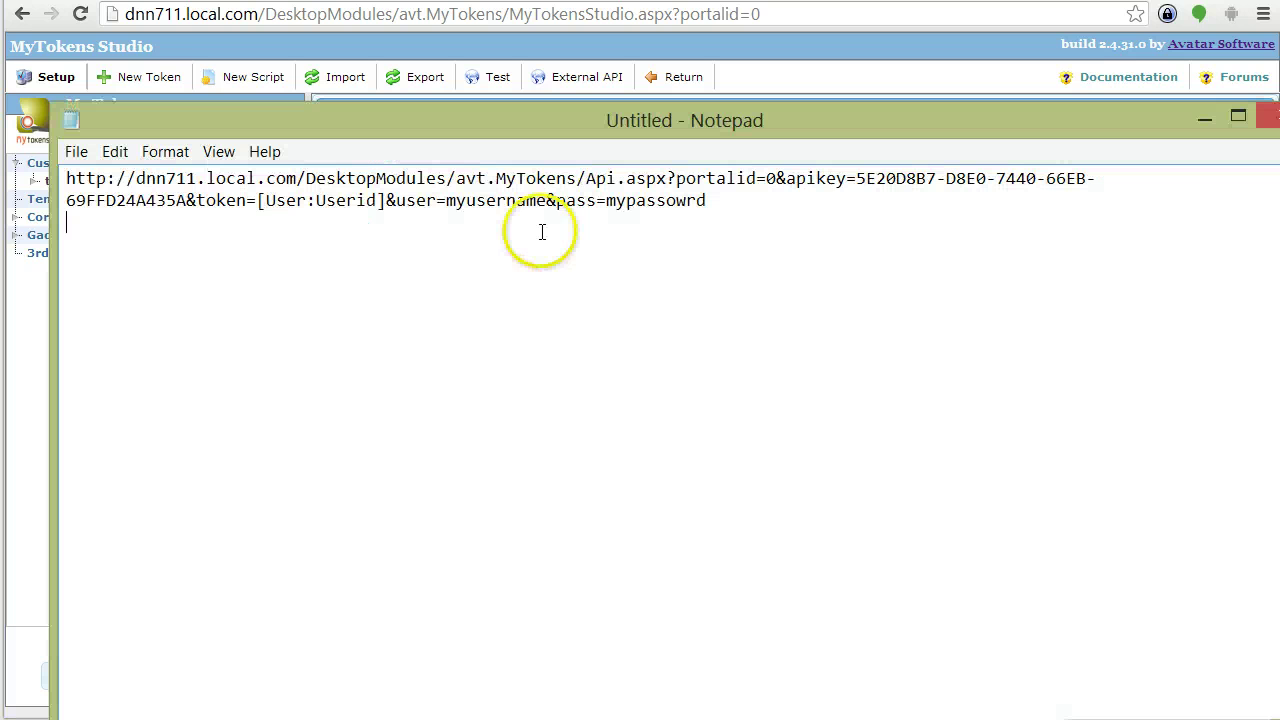
# Swap in the new access key, delete the token parameter and append returnurl=/home.aspx
pyautogui.moveTo(857, 178); pyautogui.dragTo(181, 203)
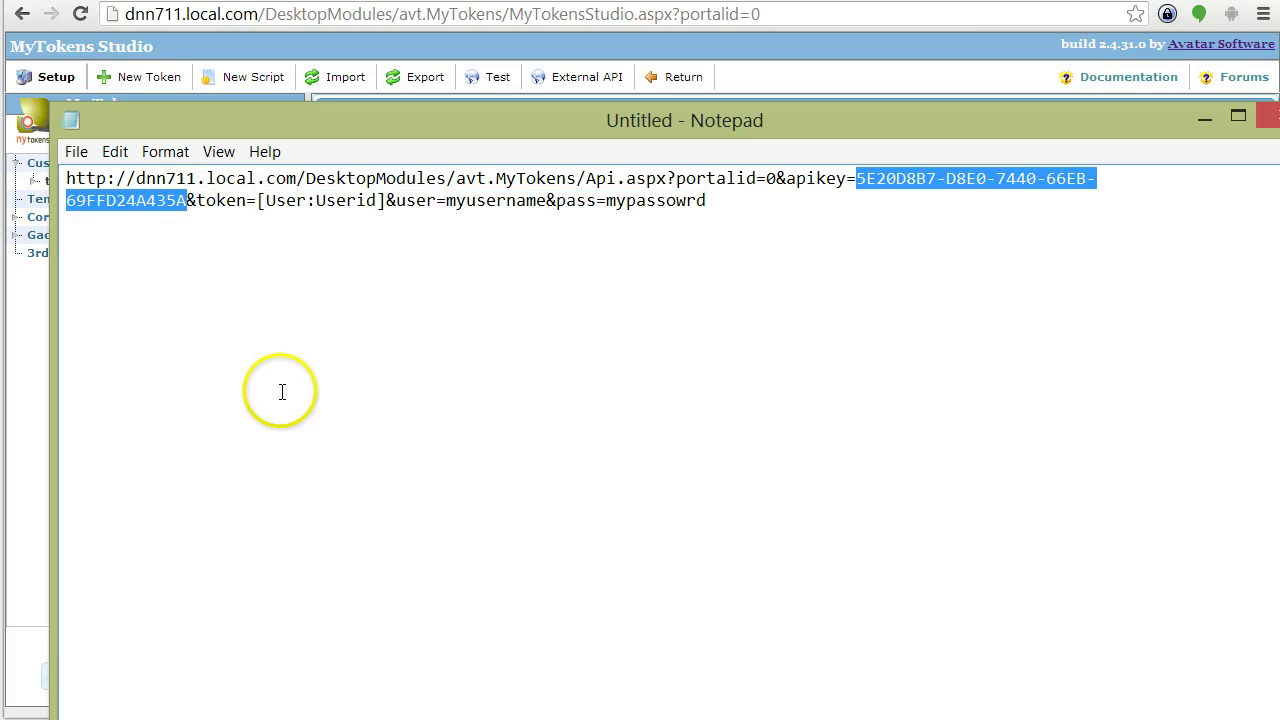
pyautogui.hotkey('ctrl', 'v')
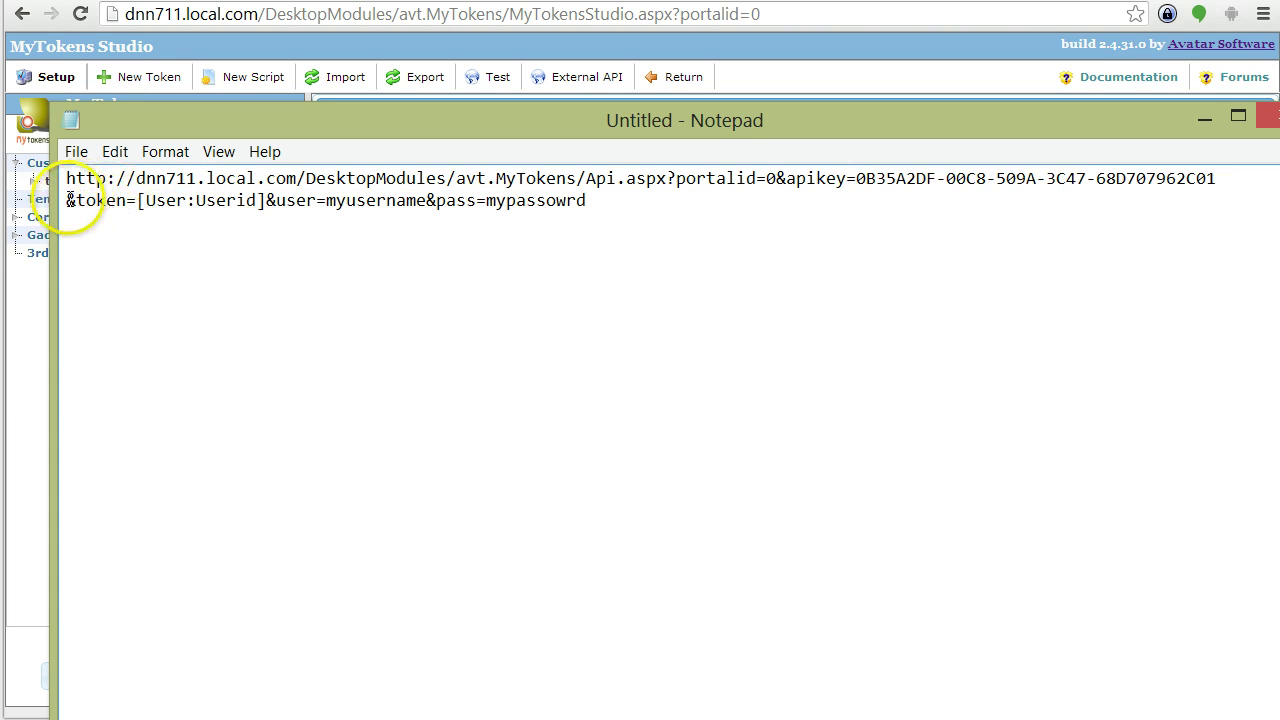
pyautogui.moveTo(66, 200); pyautogui.dragTo(268, 202)
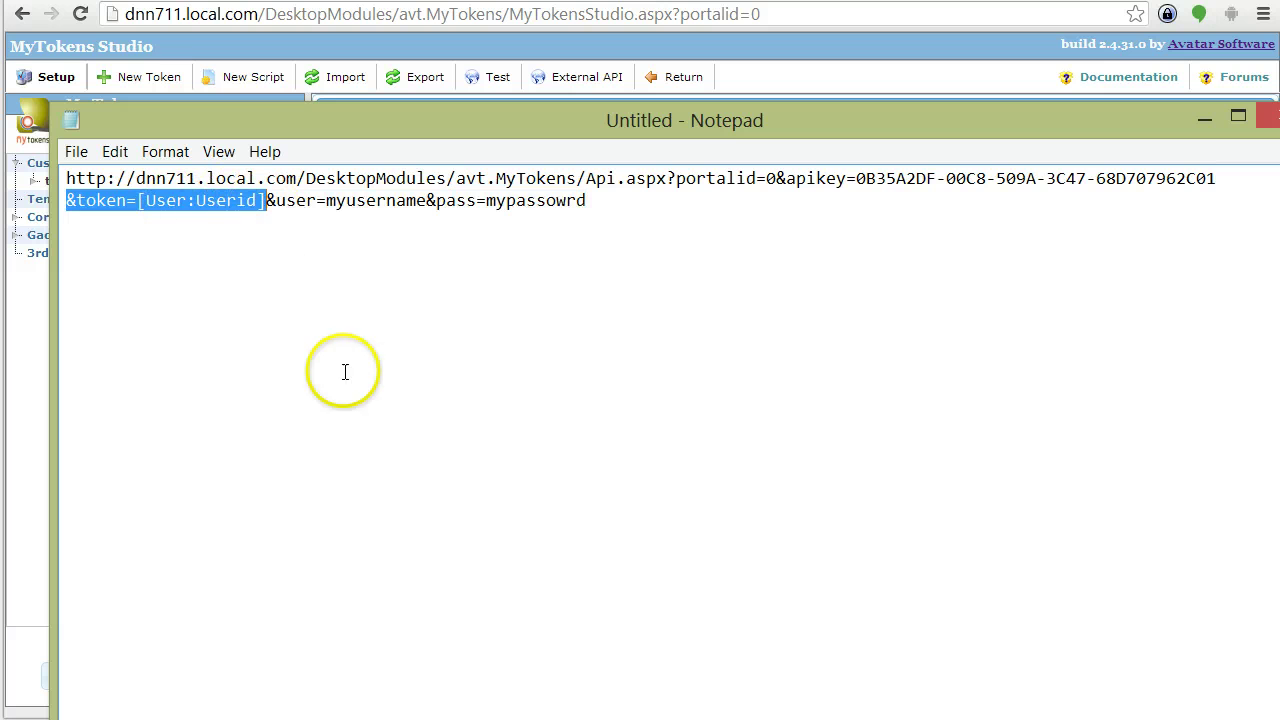
pyautogui.press('Delete')
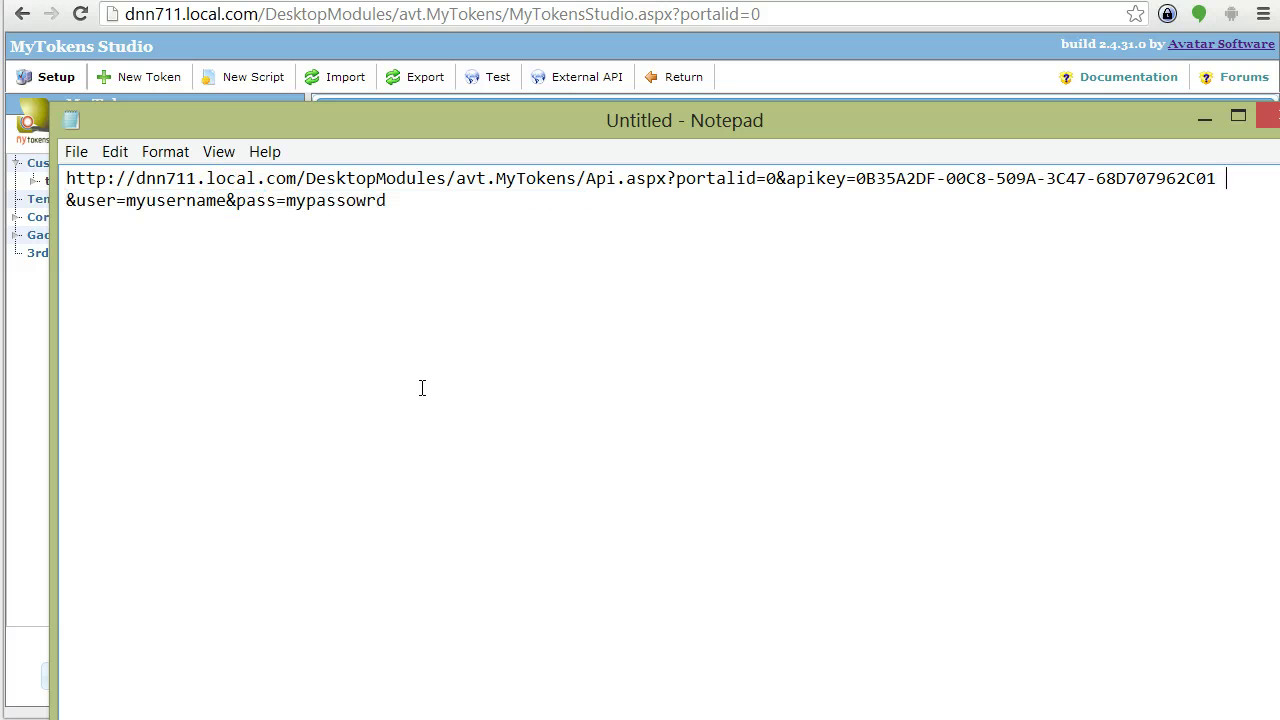
pyautogui.press('Delete')
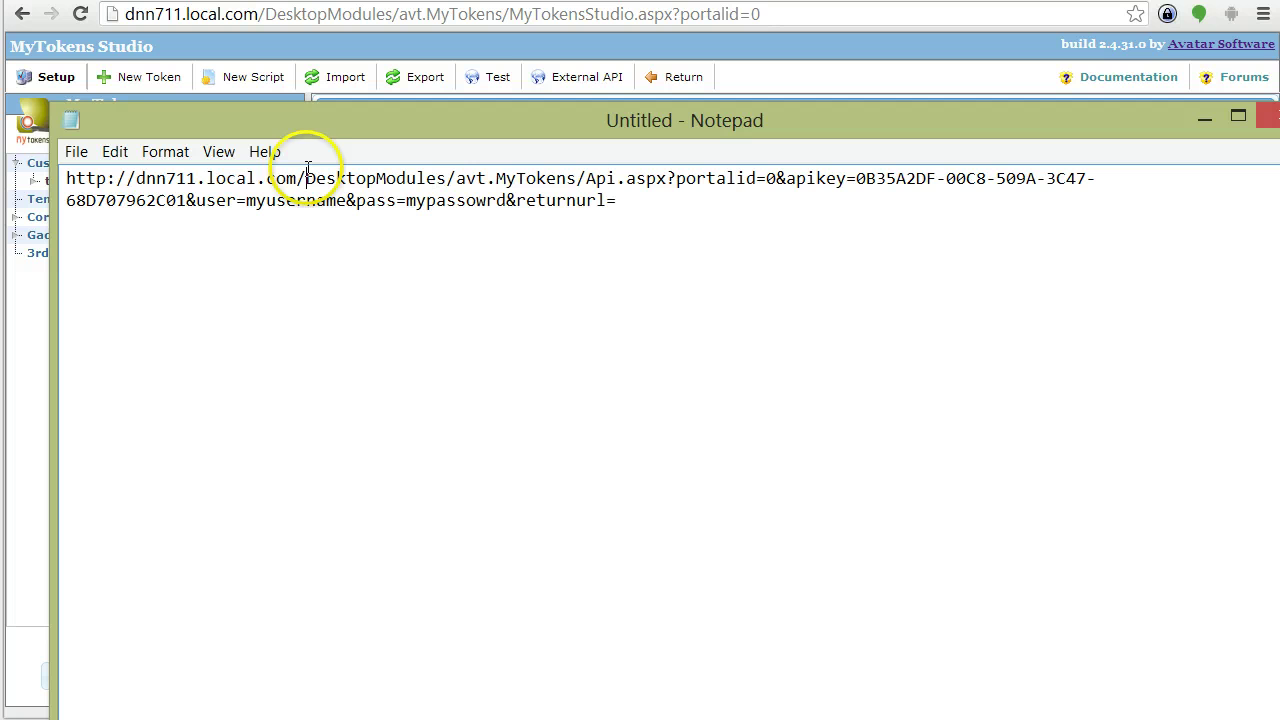
pyautogui.moveTo(306, 178); pyautogui.dragTo(136, 178)
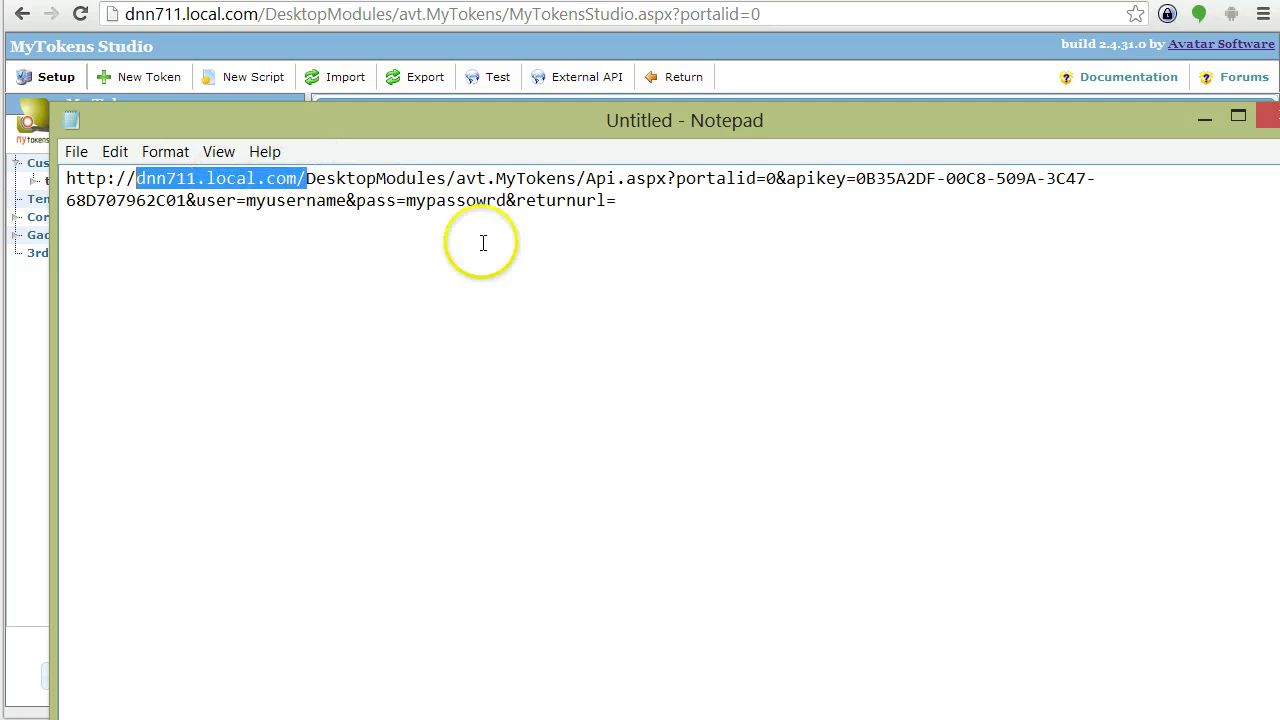
pyautogui.click(635, 224)
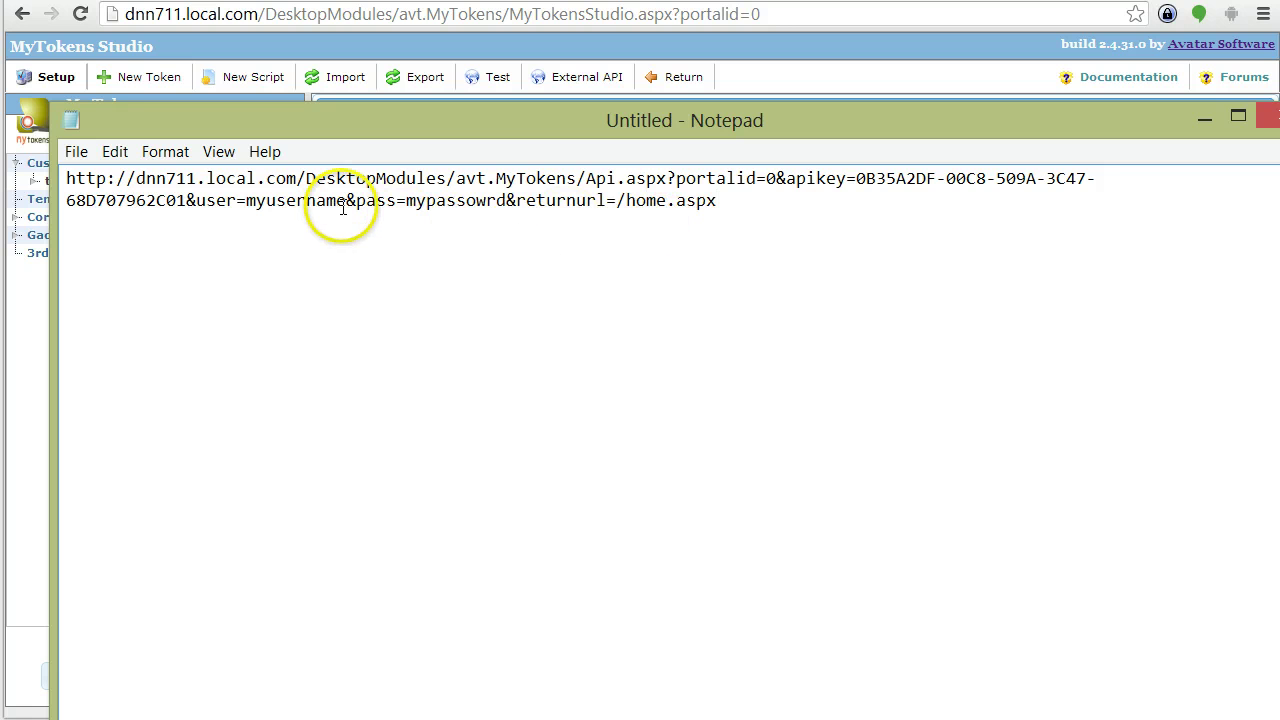
pyautogui.moveTo(346, 201); pyautogui.dragTo(247, 201)
pyautogui.write('u')
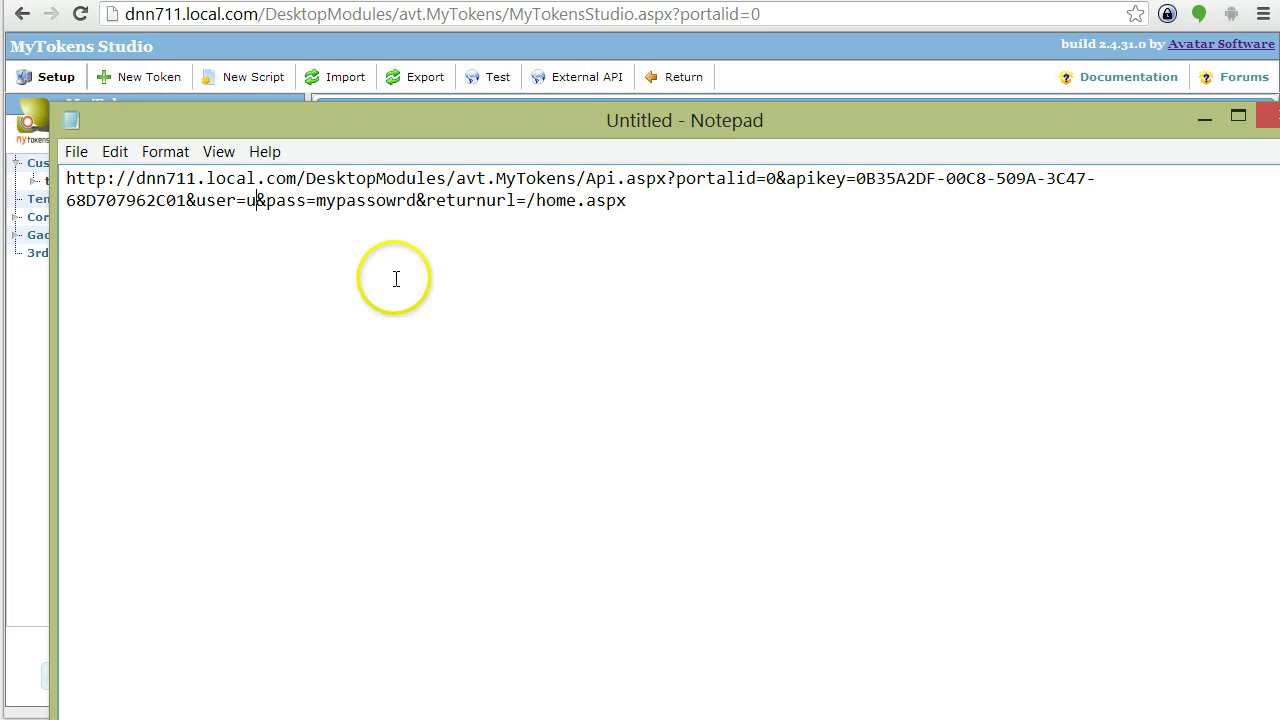
pyautogui.write('ser003')
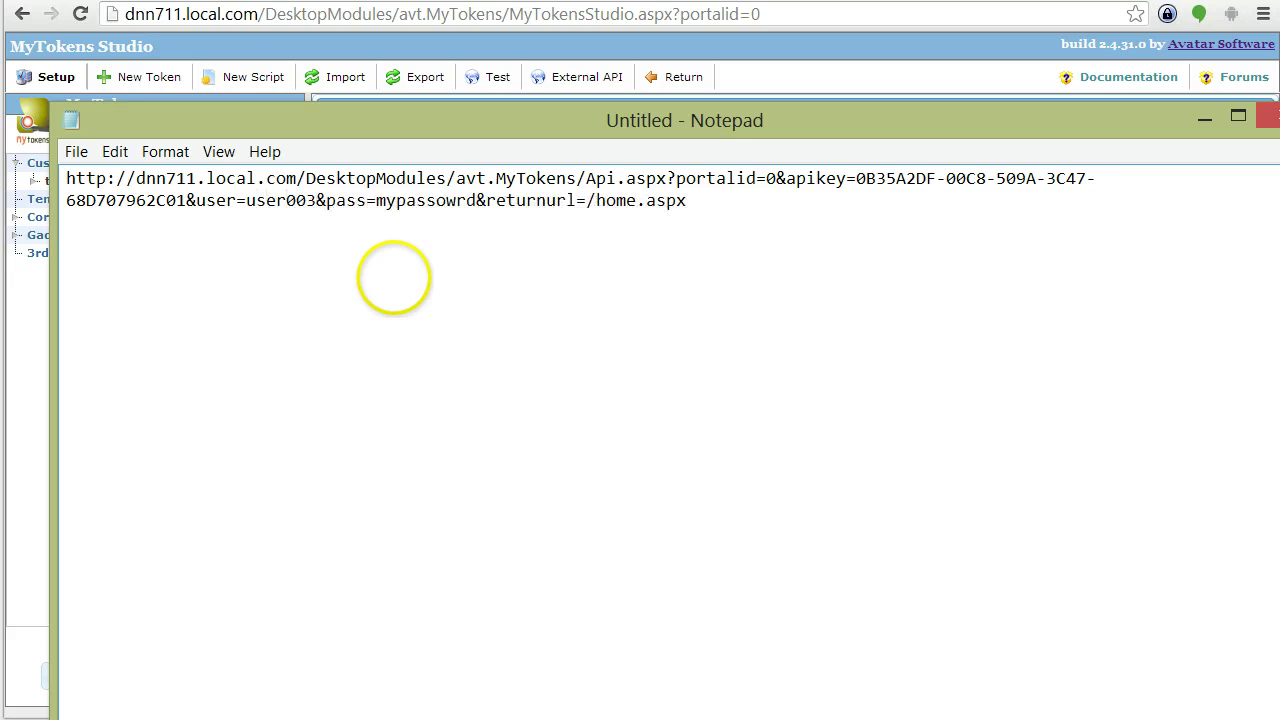
pyautogui.click(396, 202)
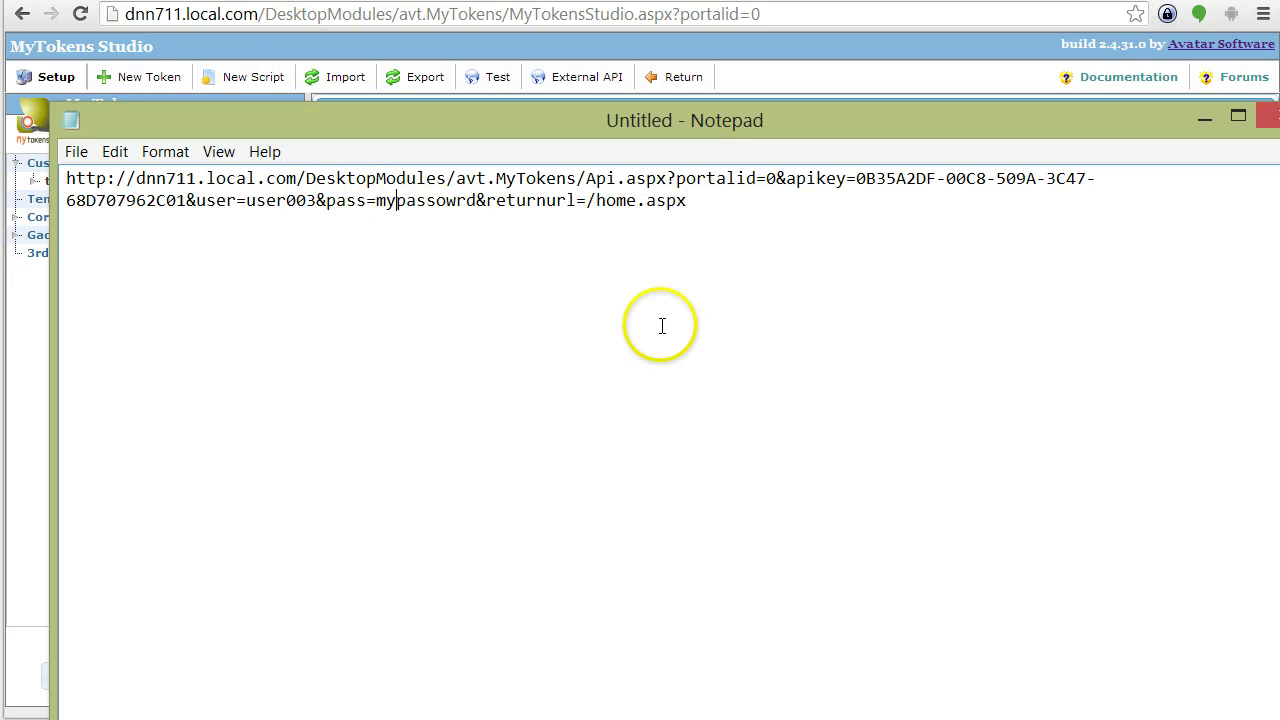
pyautogui.press('BackSpace')
pyautogui.press('BackSpace')
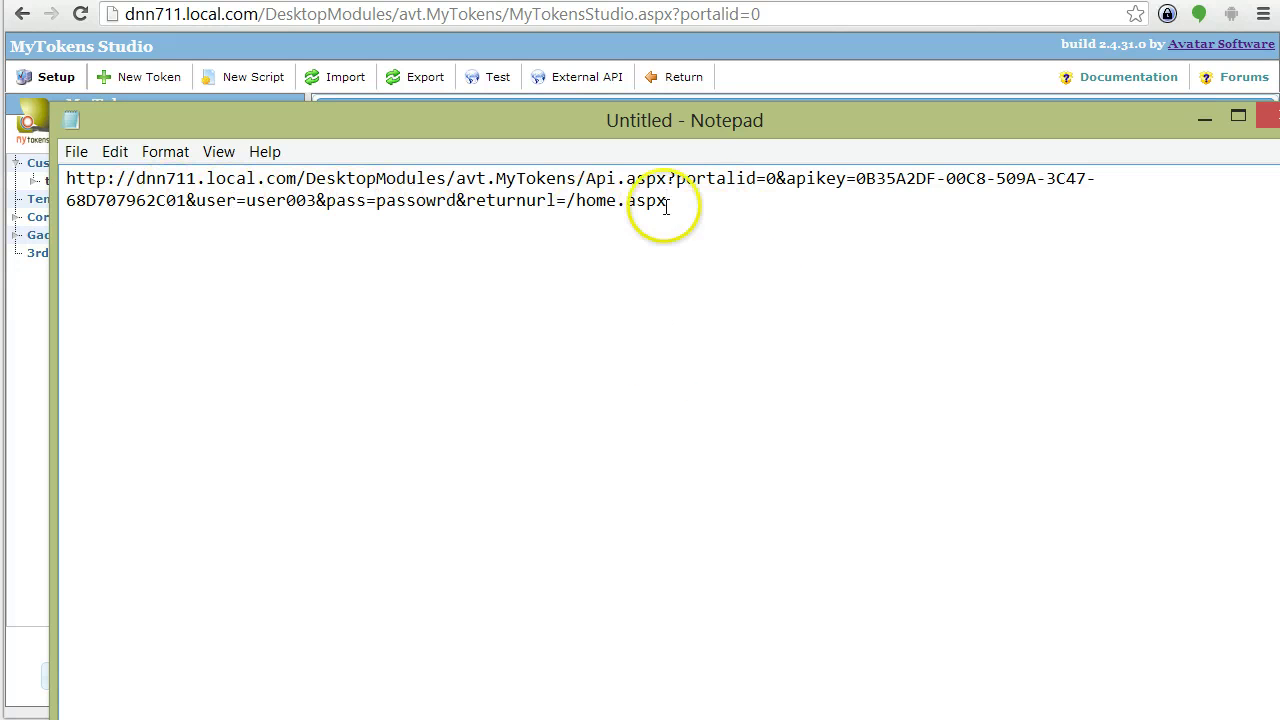
pyautogui.moveTo(668, 200); pyautogui.dragTo(66, 178)
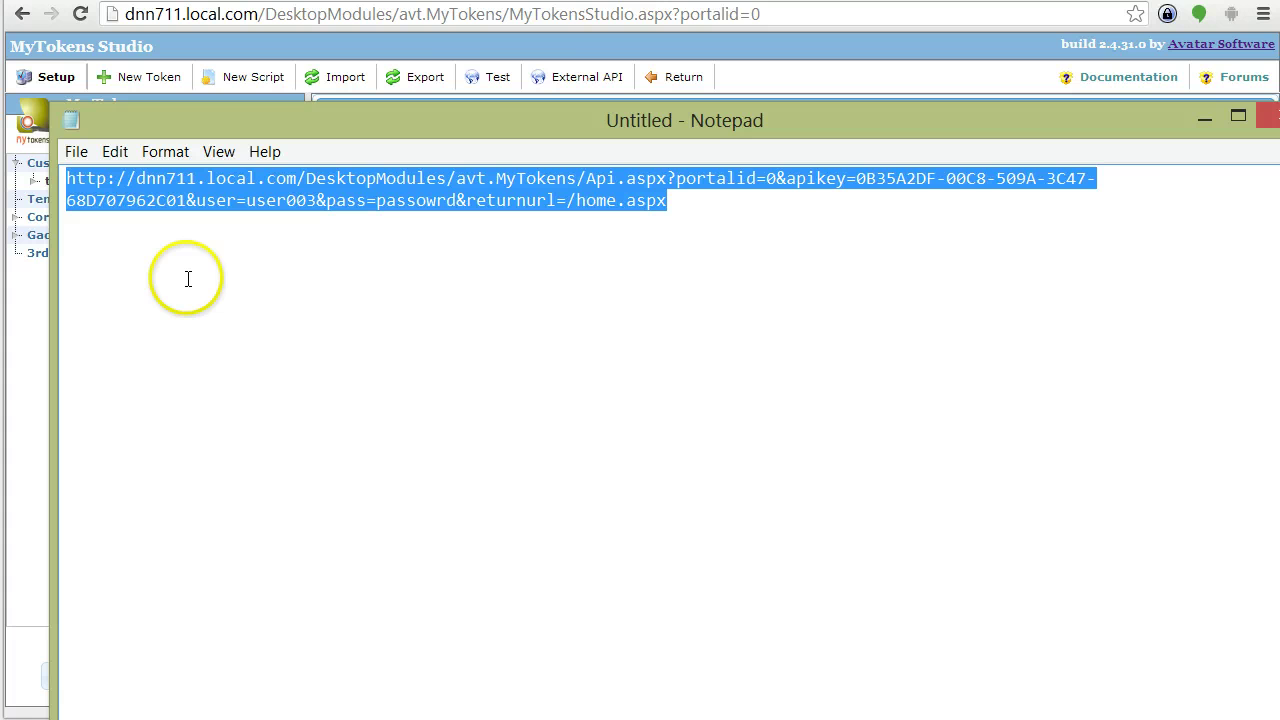
# Load the edited login URL in Internet Explorer, which returns the invalid API key error
pyautogui.hotkey('ctrl', 'c')
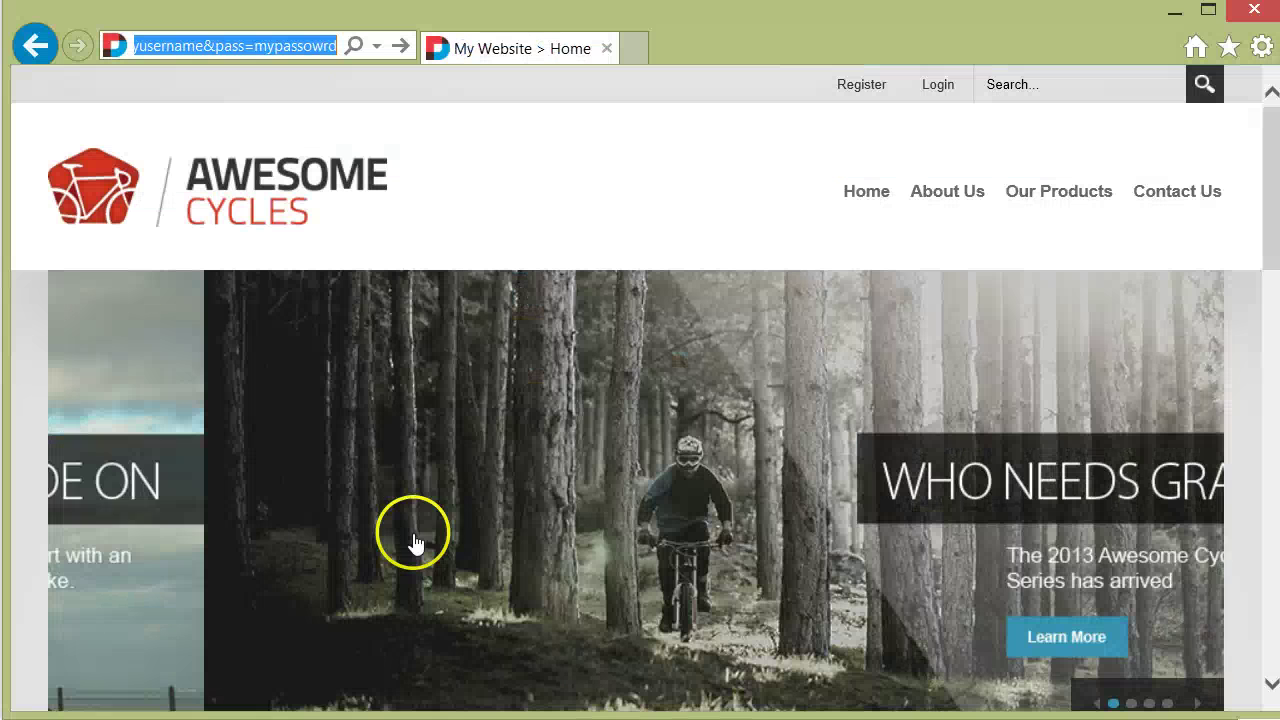
pyautogui.press('Delete')
pyautogui.hotkey('ctrl', 'v')
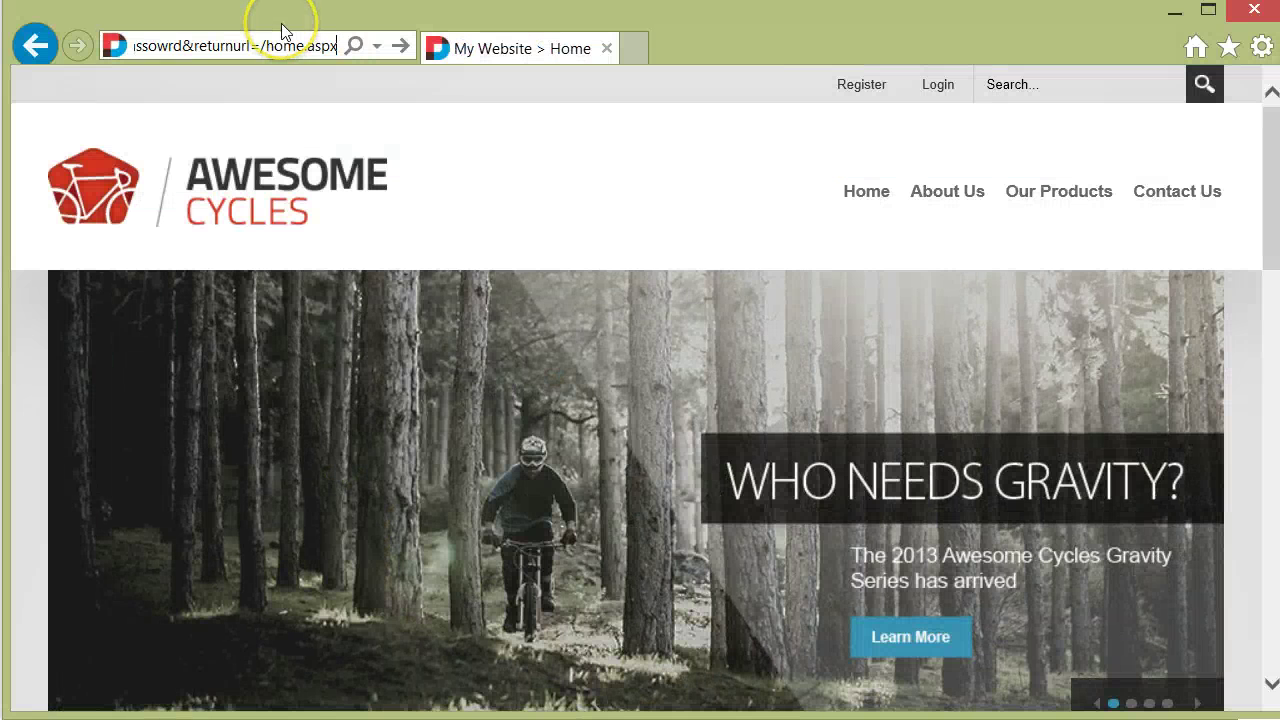
pyautogui.press('Return')
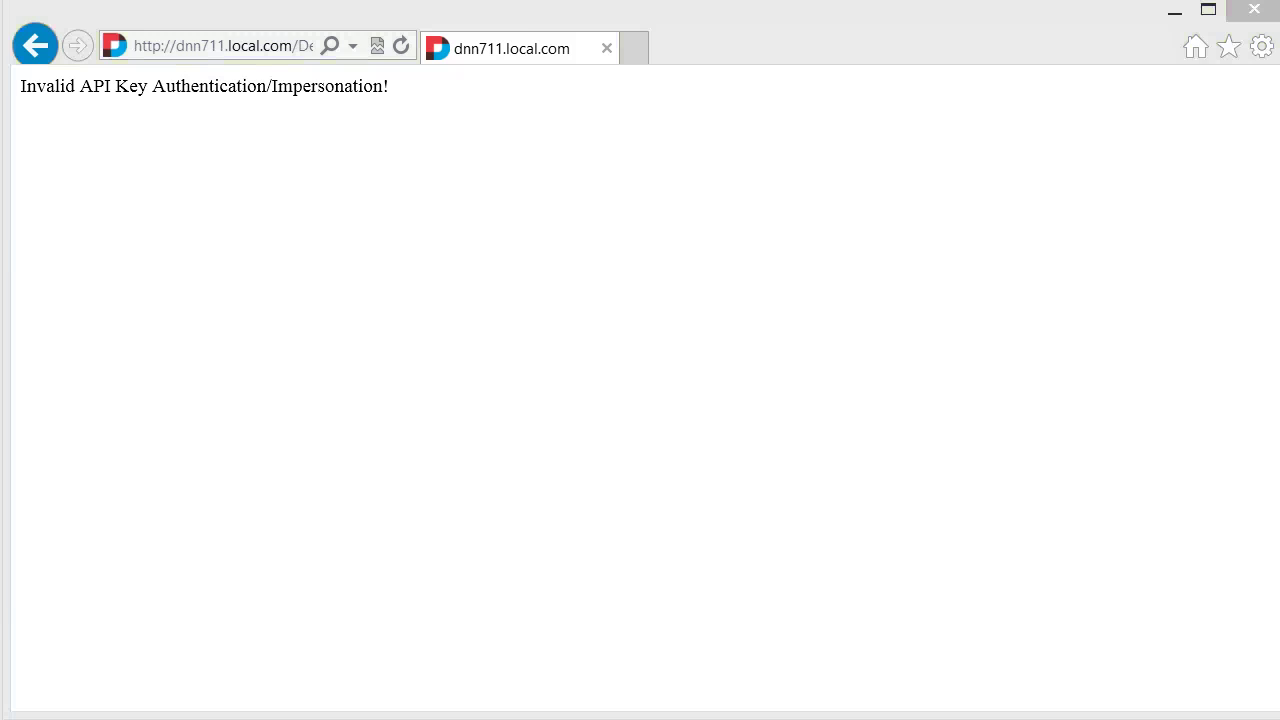
# Issue and save another credential-impersonation API key, then copy its value back to Notepad
pyautogui.scroll(-1, 800, 540)
pyautogui.click(914, 551)
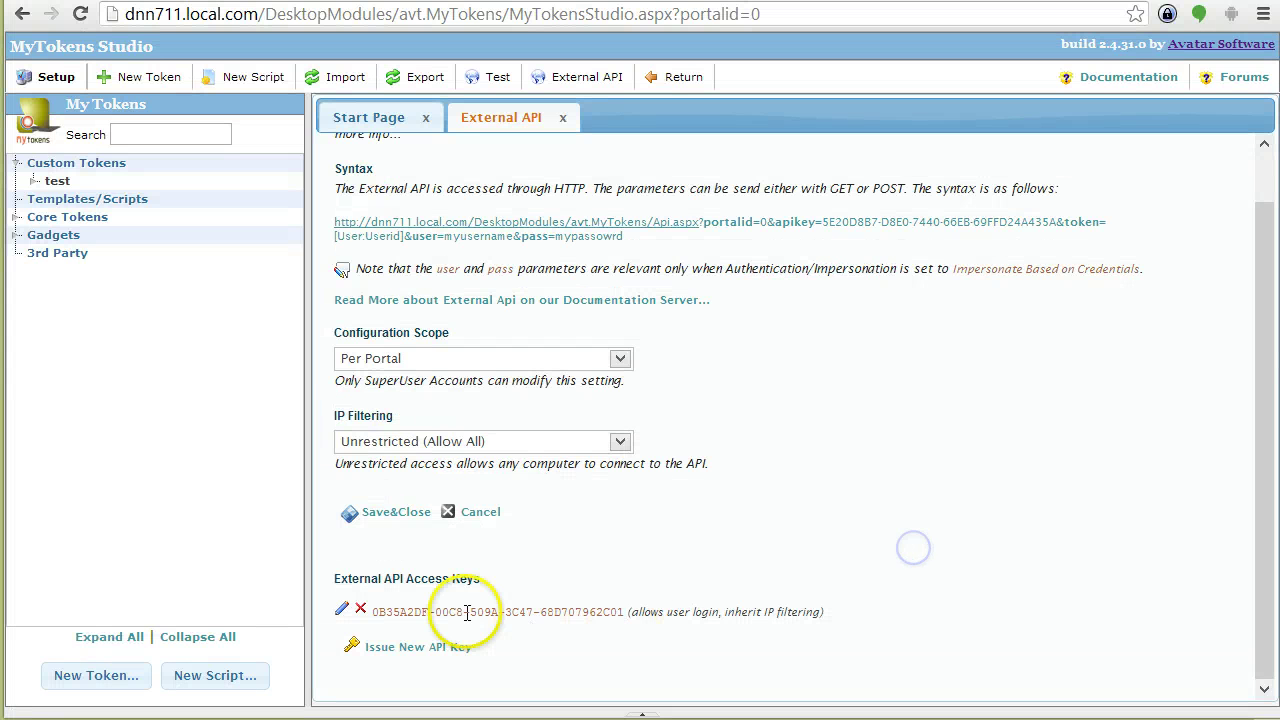
pyautogui.click(341, 609)
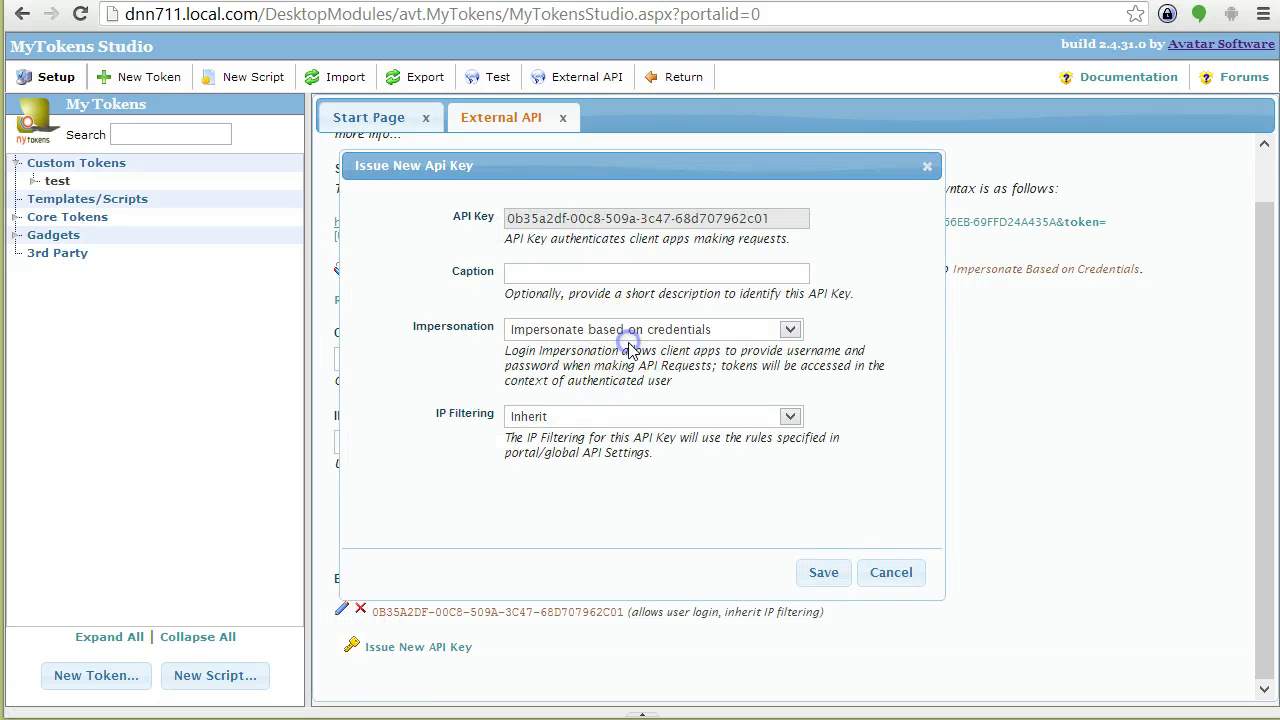
pyautogui.click(650, 329)
pyautogui.click(858, 350)
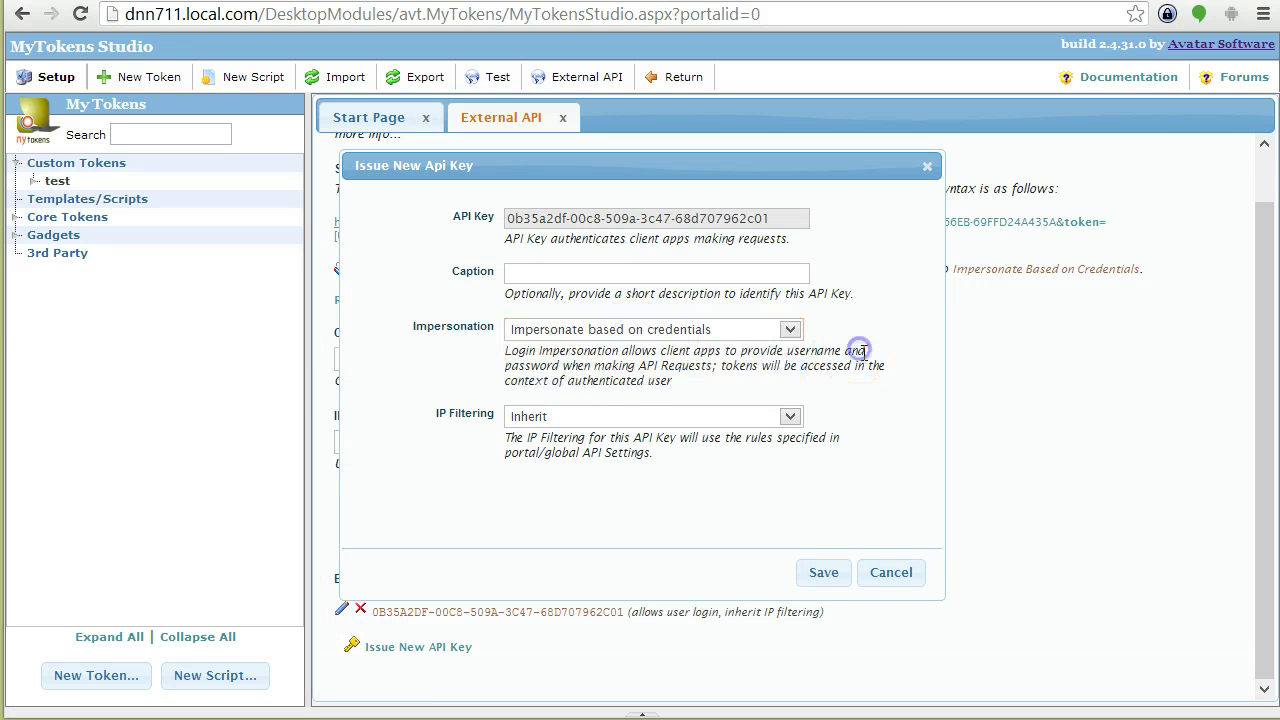
pyautogui.click(823, 572)
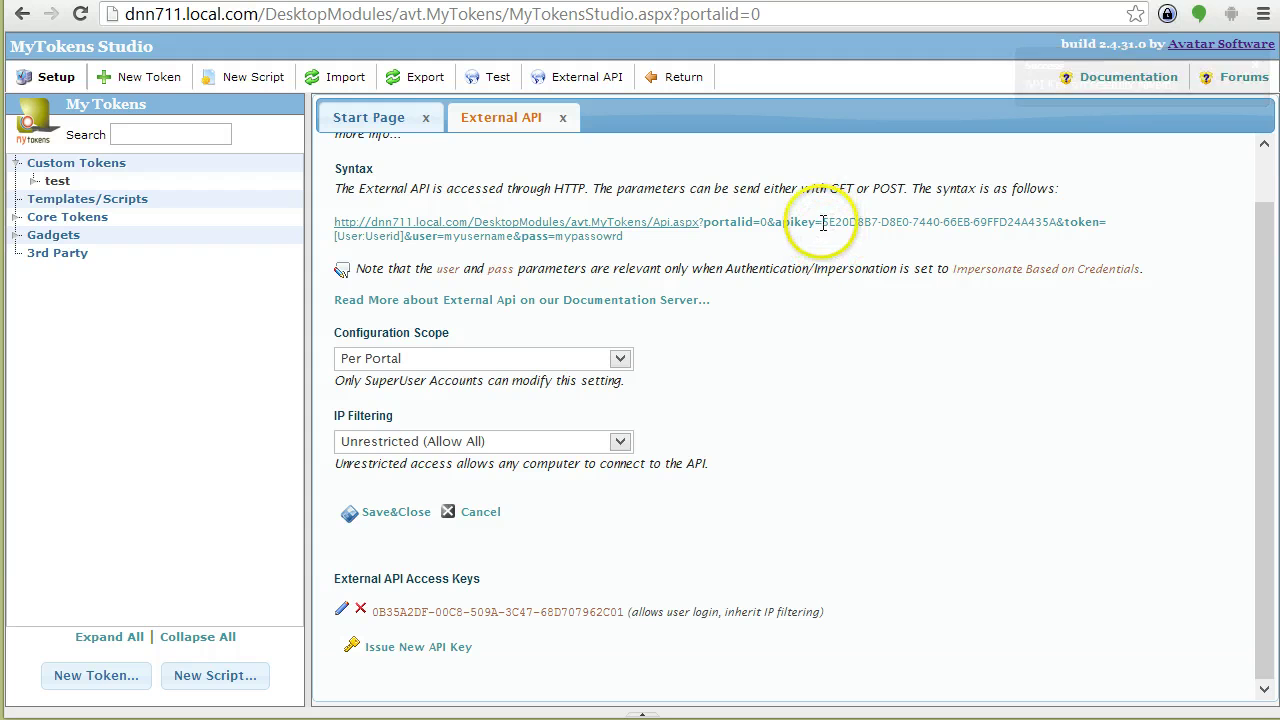
pyautogui.moveTo(411, 612); pyautogui.dragTo(372, 612)
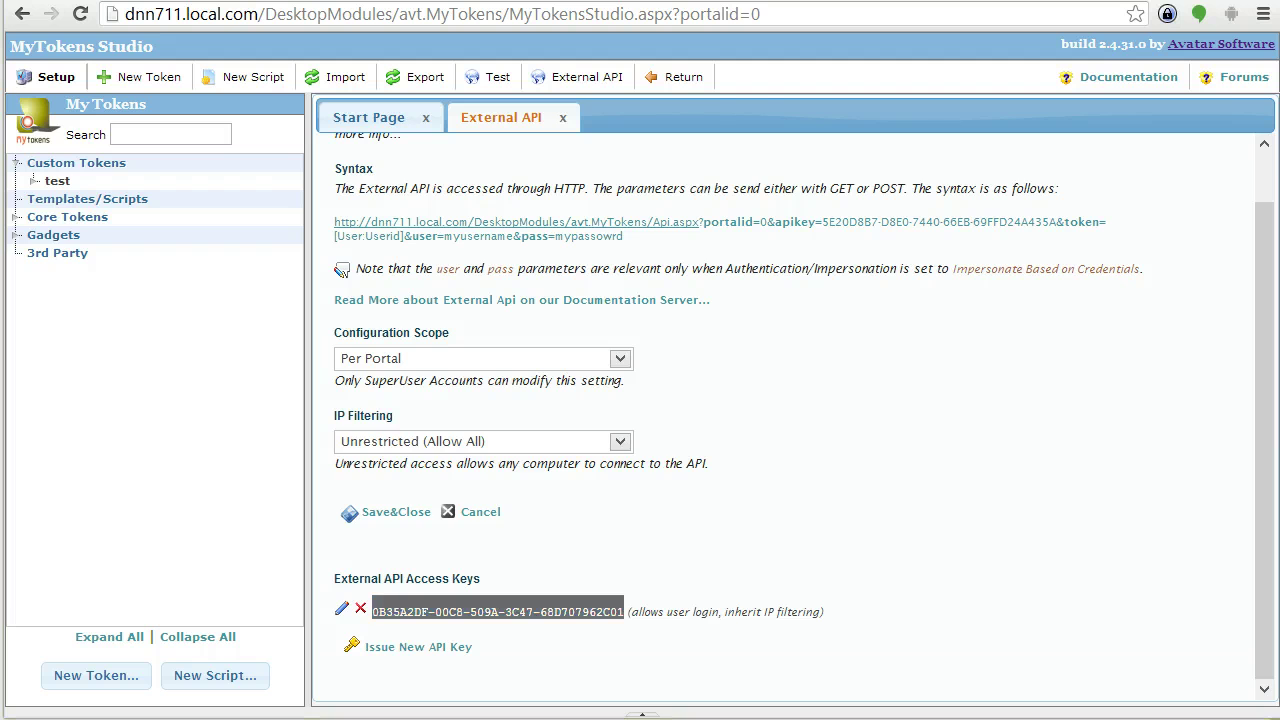
pyautogui.hotkey('alt', 'Tab')
pyautogui.click(654, 189)
# Paste the new key into the Notepad URL's apikey value and copy the whole URL
pyautogui.click(854, 188)
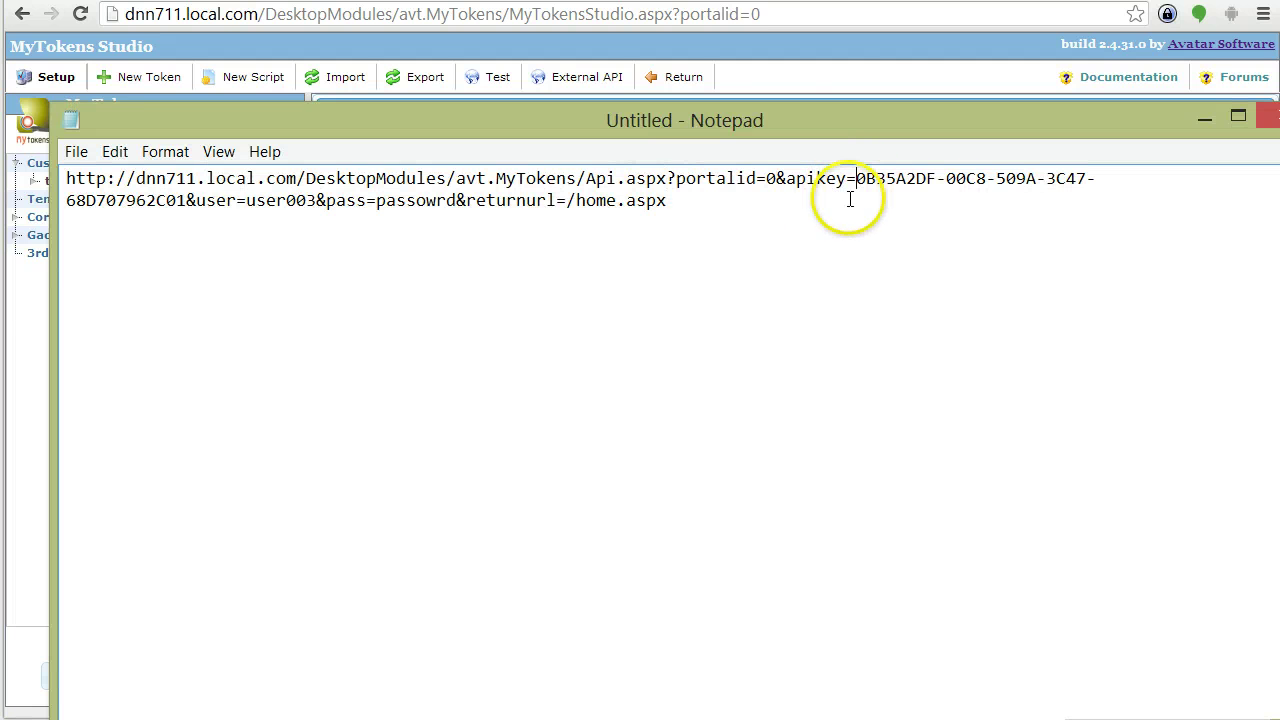
pyautogui.keyDown('shift'); pyautogui.click(186, 200); pyautogui.keyUp('shift')
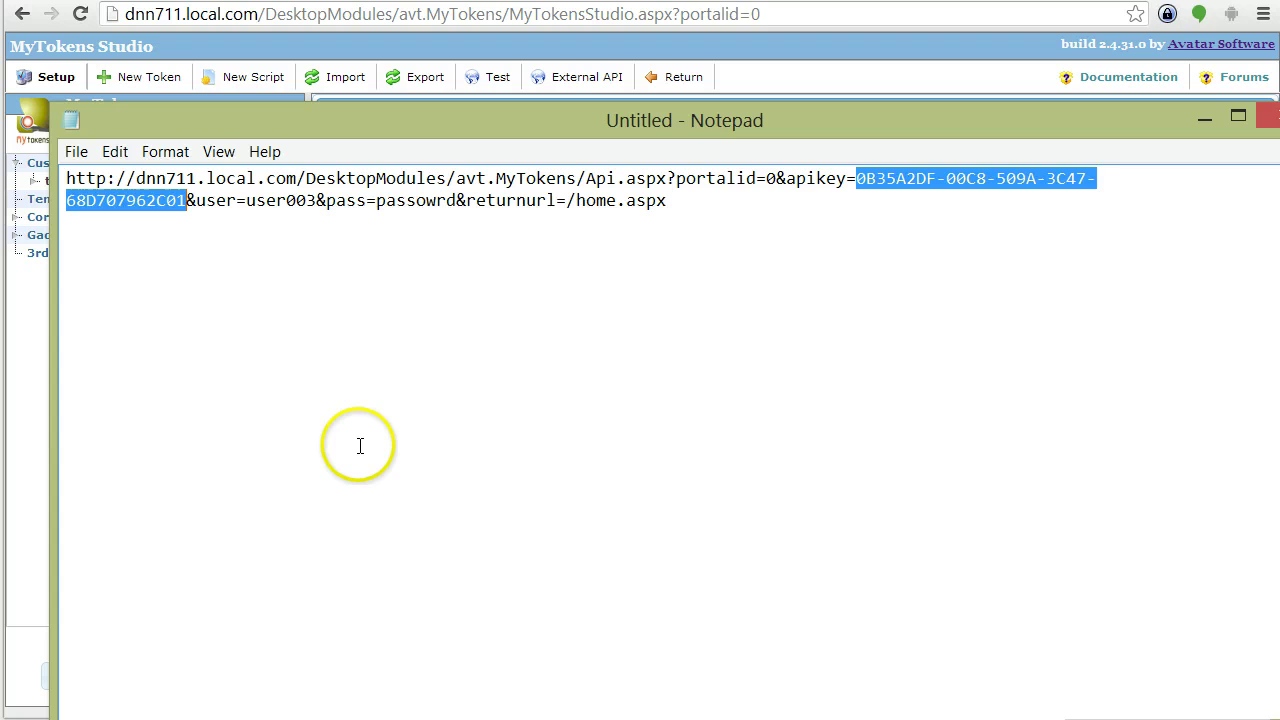
pyautogui.hotkey('ctrl', 'v')
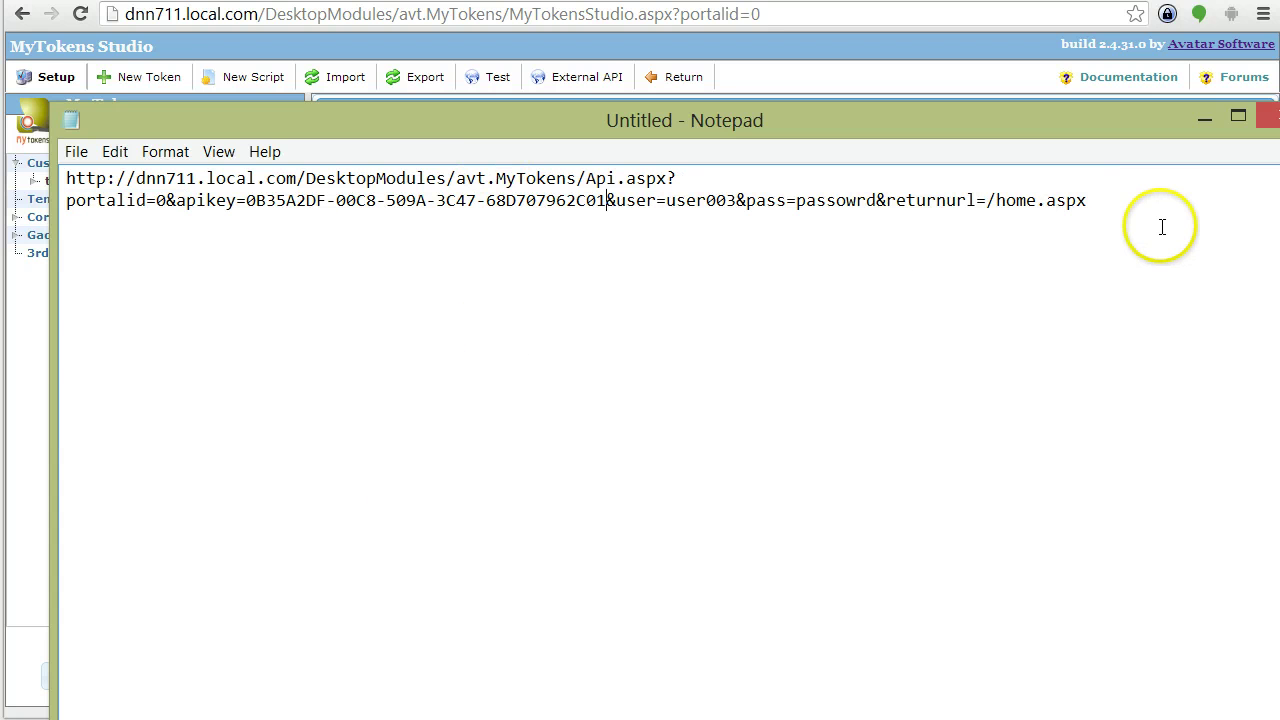
pyautogui.hotkey('ctrl', 'a')
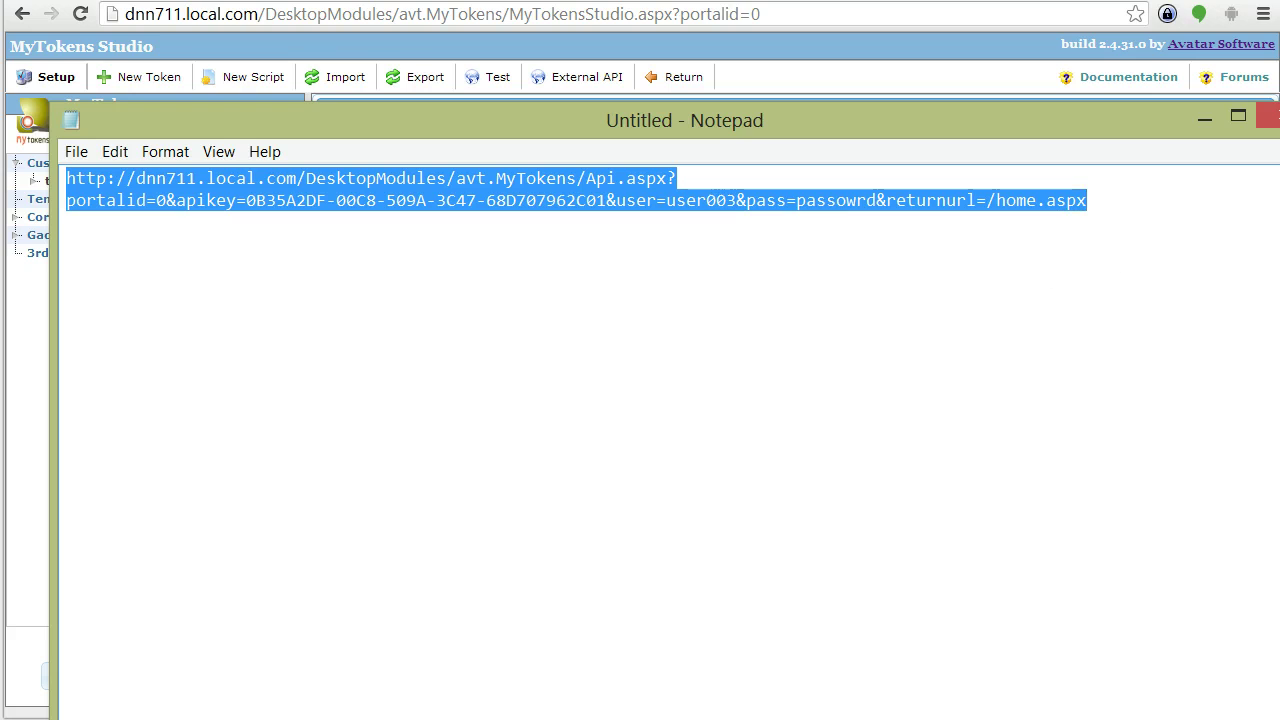
pyautogui.hotkey('alt', 'Tab')
# Load the pasted API URL in Internet Explorer, then return from MyTokens Studio to the DNN home page
pyautogui.click(263, 43)
pyautogui.hotkey('ctrl', 'v')
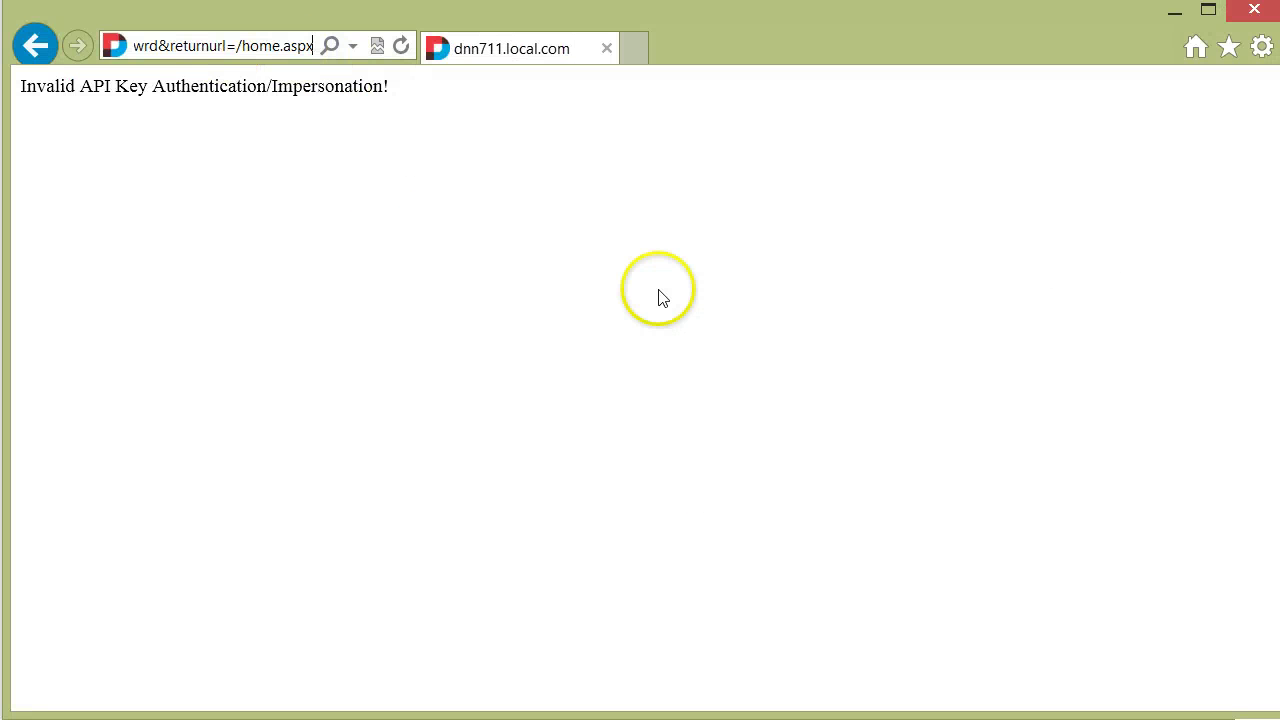
pyautogui.press('Return')
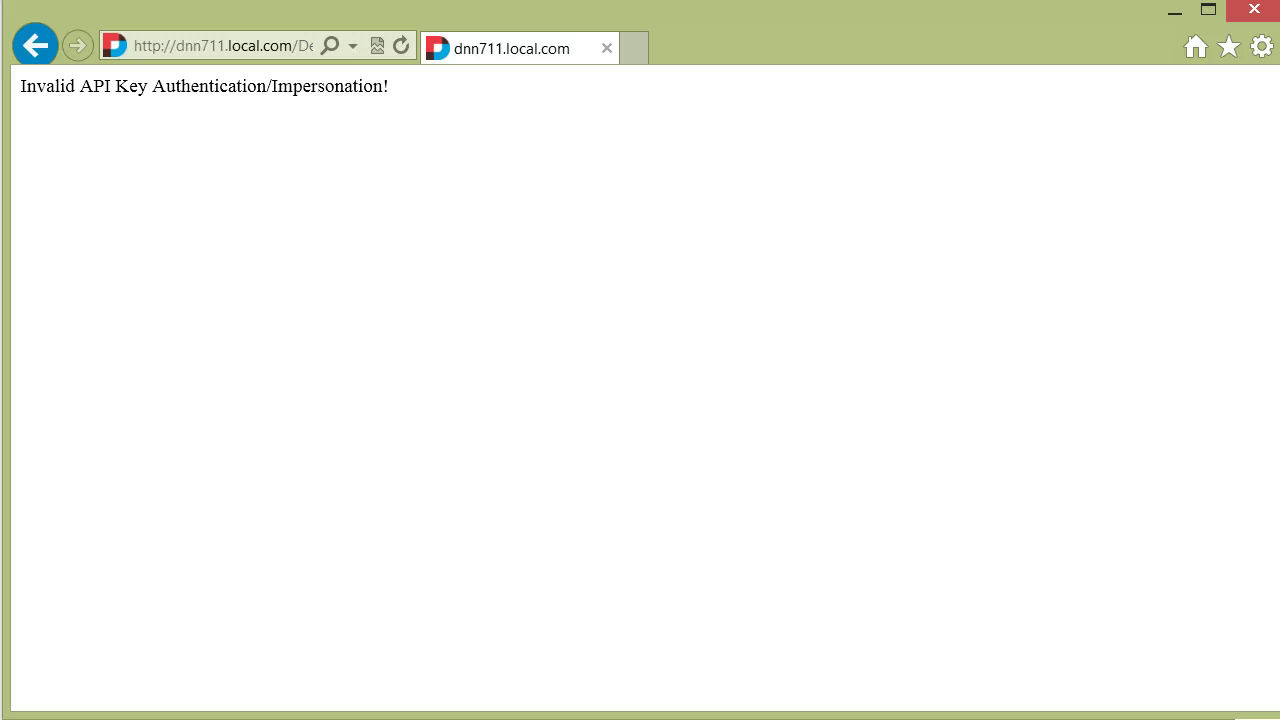
pyautogui.hotkey('alt', 'Tab')
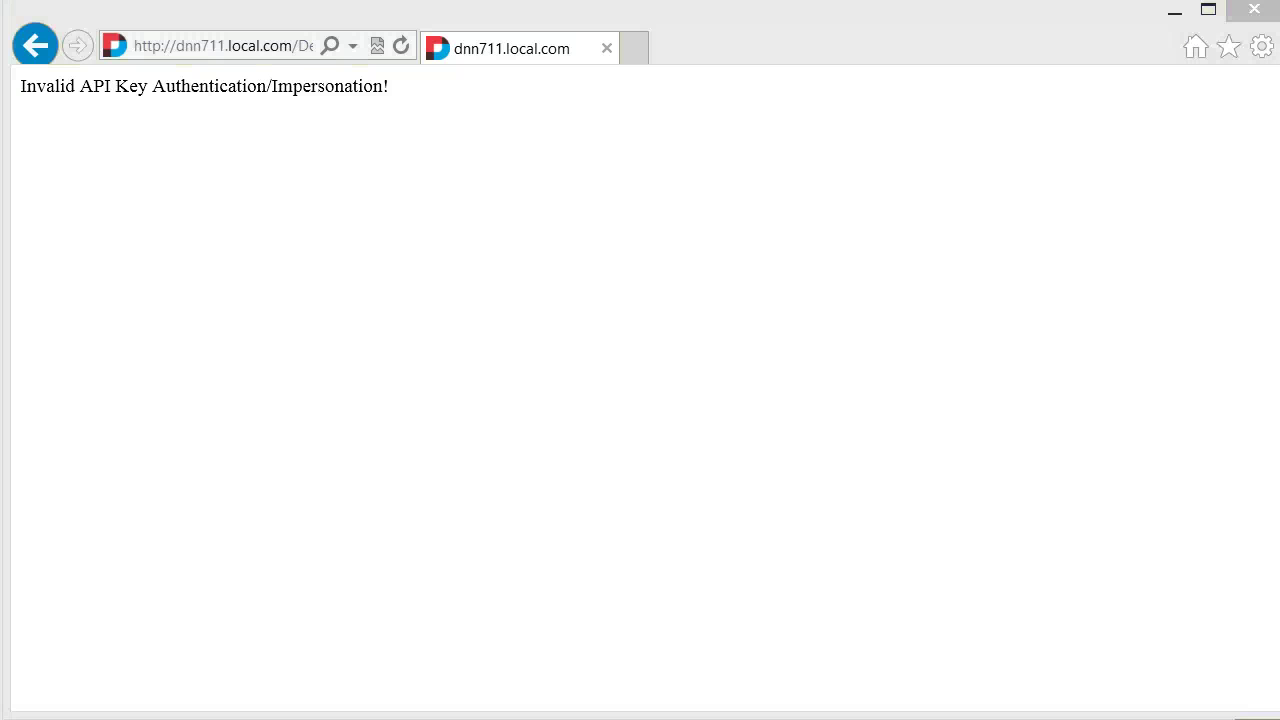
pyautogui.click(694, 77)
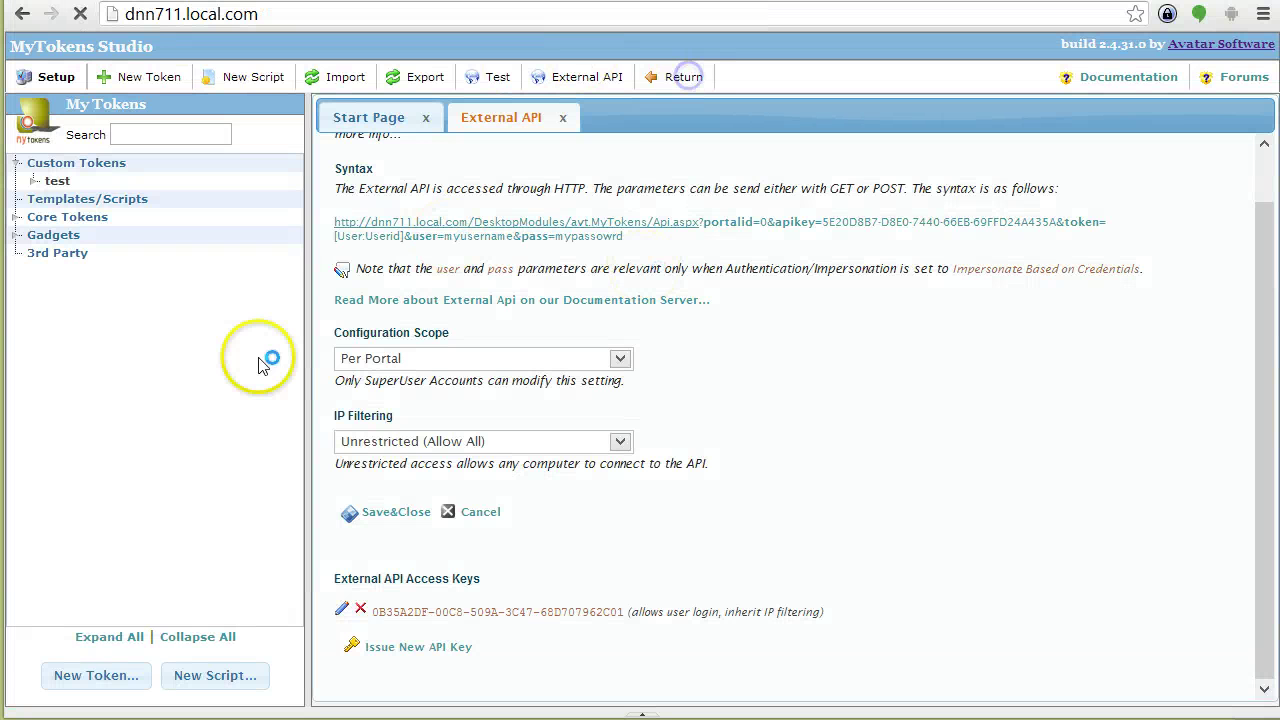
pyautogui.moveTo(253, 63)
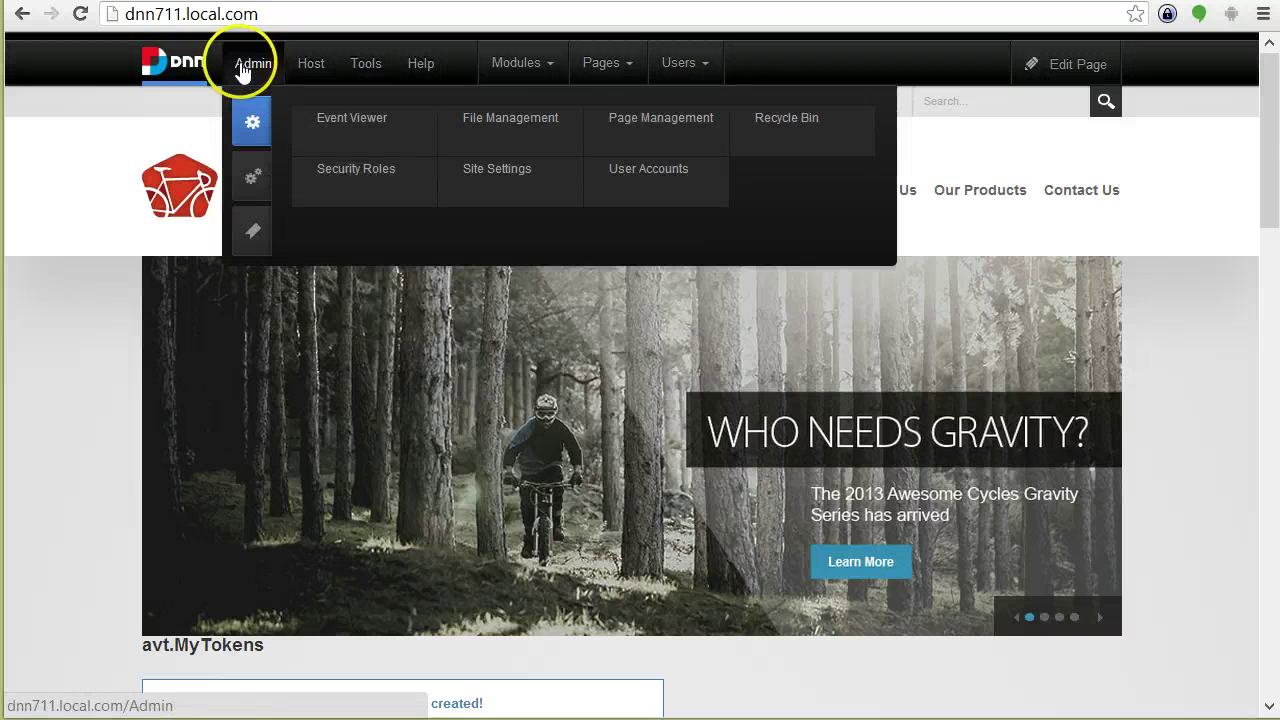
# Open DNN's User Accounts list, copy the user003 username, and bring the Notepad URL back
pyautogui.click(610, 180)
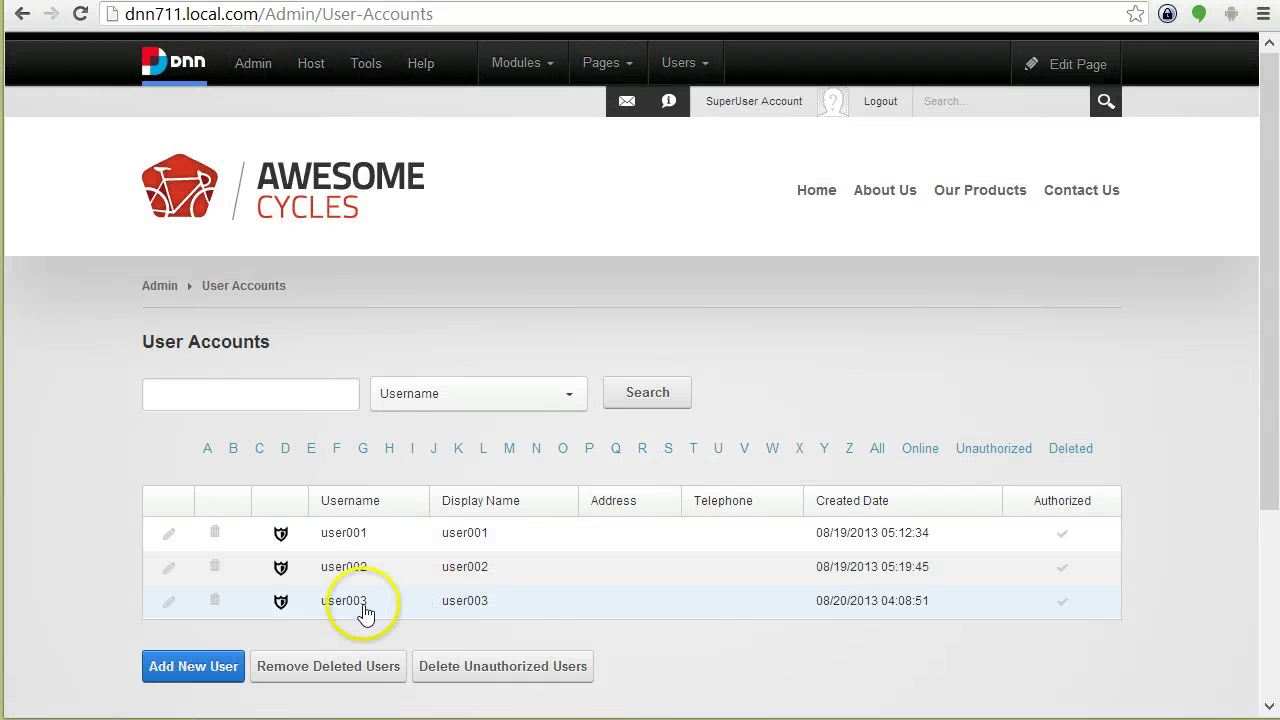
pyautogui.moveTo(364, 604); pyautogui.dragTo(350, 601)
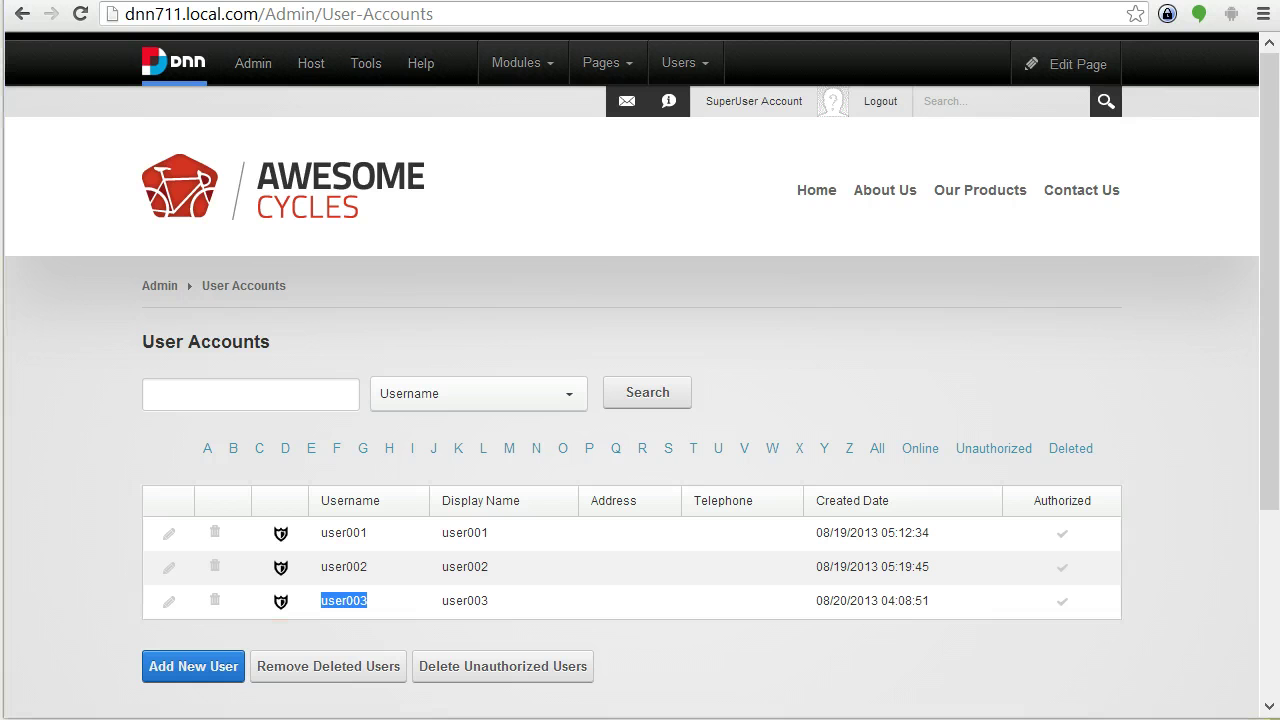
pyautogui.hotkey('alt', 'Tab')
pyautogui.click(858, 200)
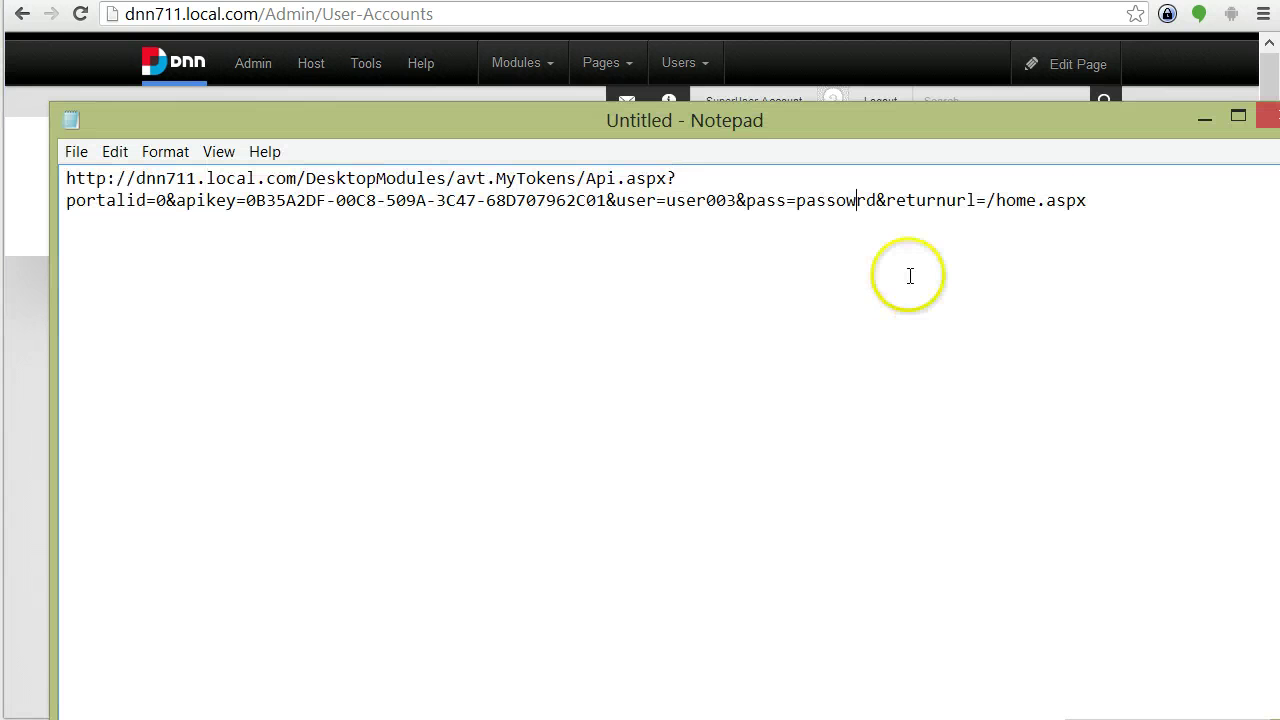
# Put user003 into the Notepad URL and fix 'passowrd' to 'password', then select the whole URL
pyautogui.doubleClick(735, 203)
pyautogui.hotkey('ctrl', 'v')
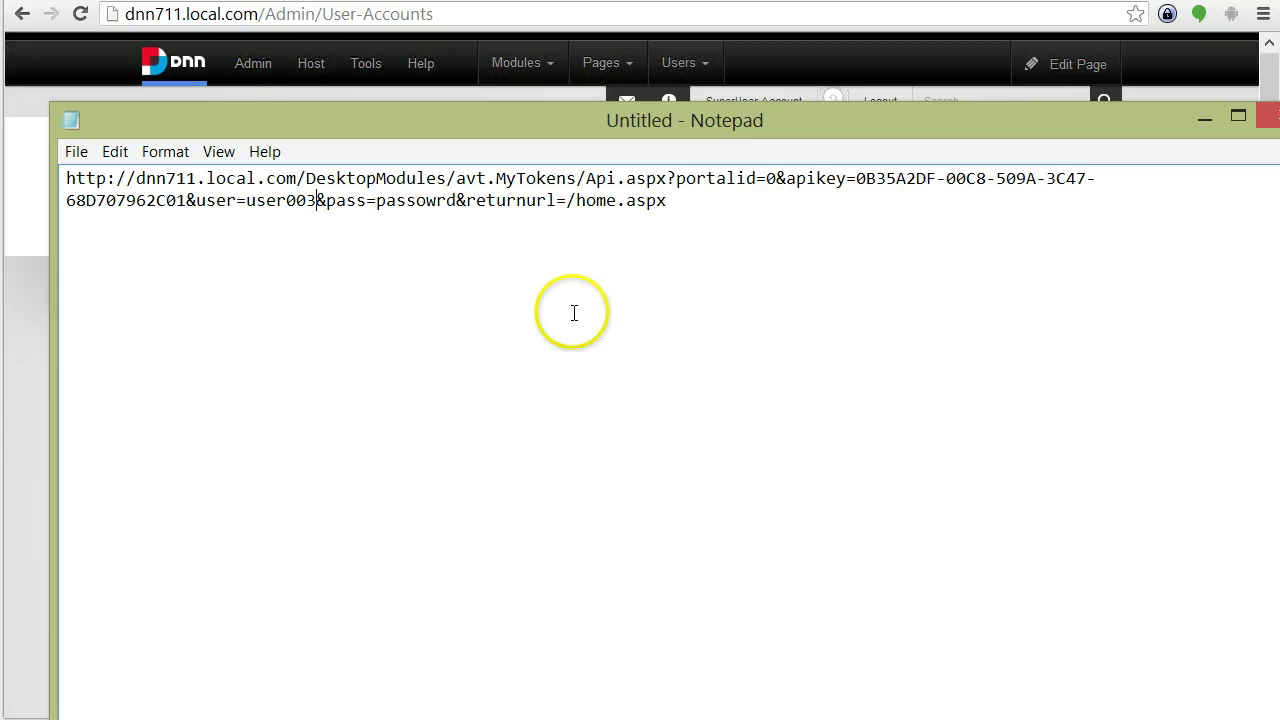
pyautogui.click(427, 202)
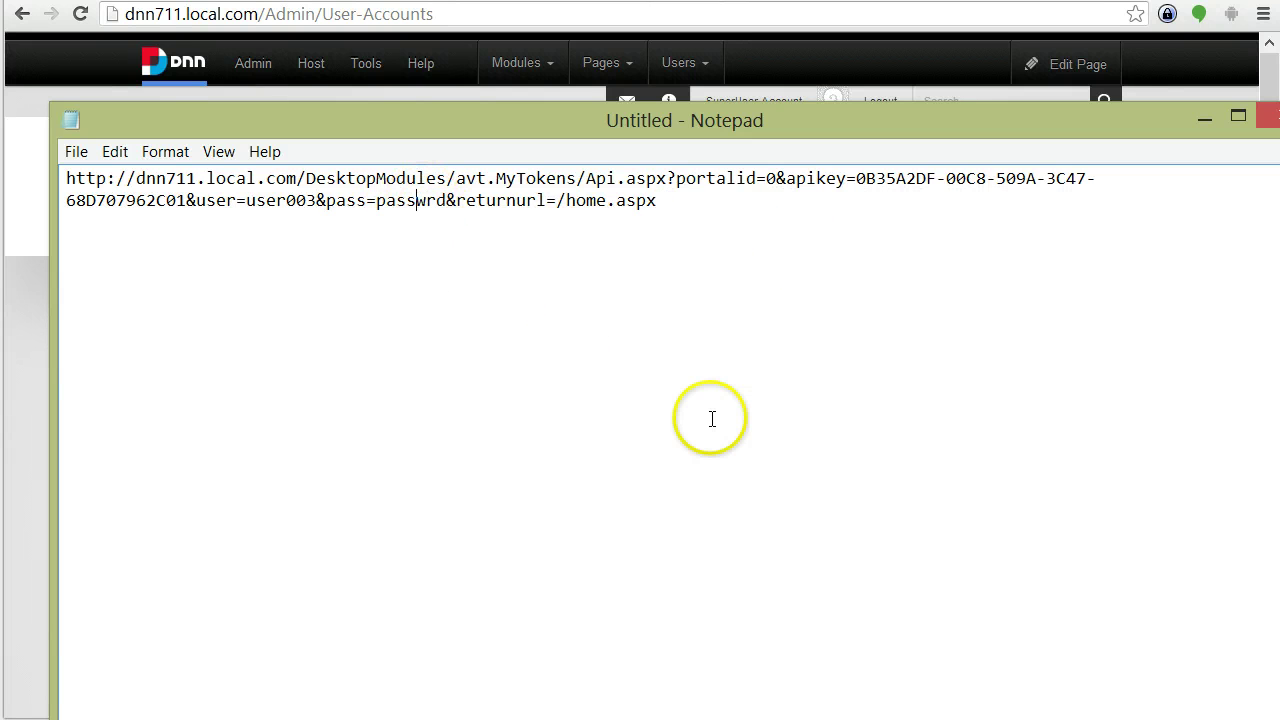
pyautogui.write('o')
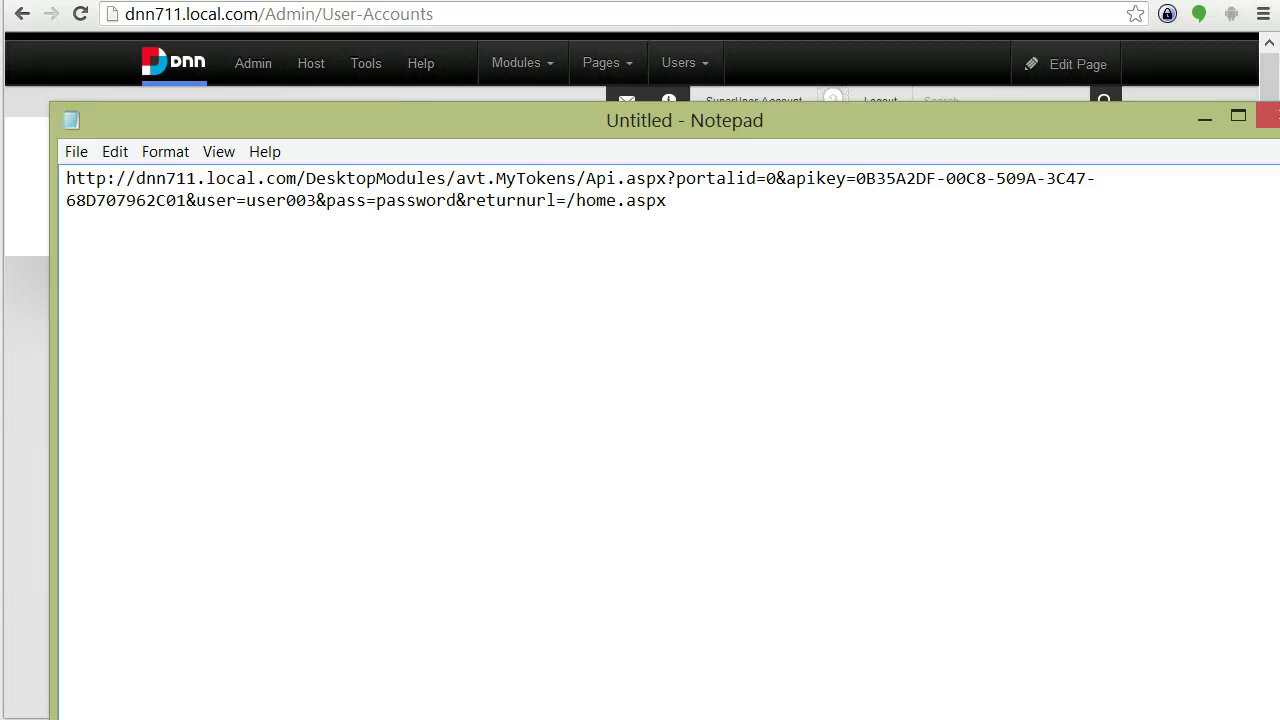
pyautogui.hotkey('ctrl', 'a')
pyautogui.hotkey('ctrl', 'c')
# Load the corrected API login URL in Internet Explorer's address bar
pyautogui.hotkey('alt', 'Tab')
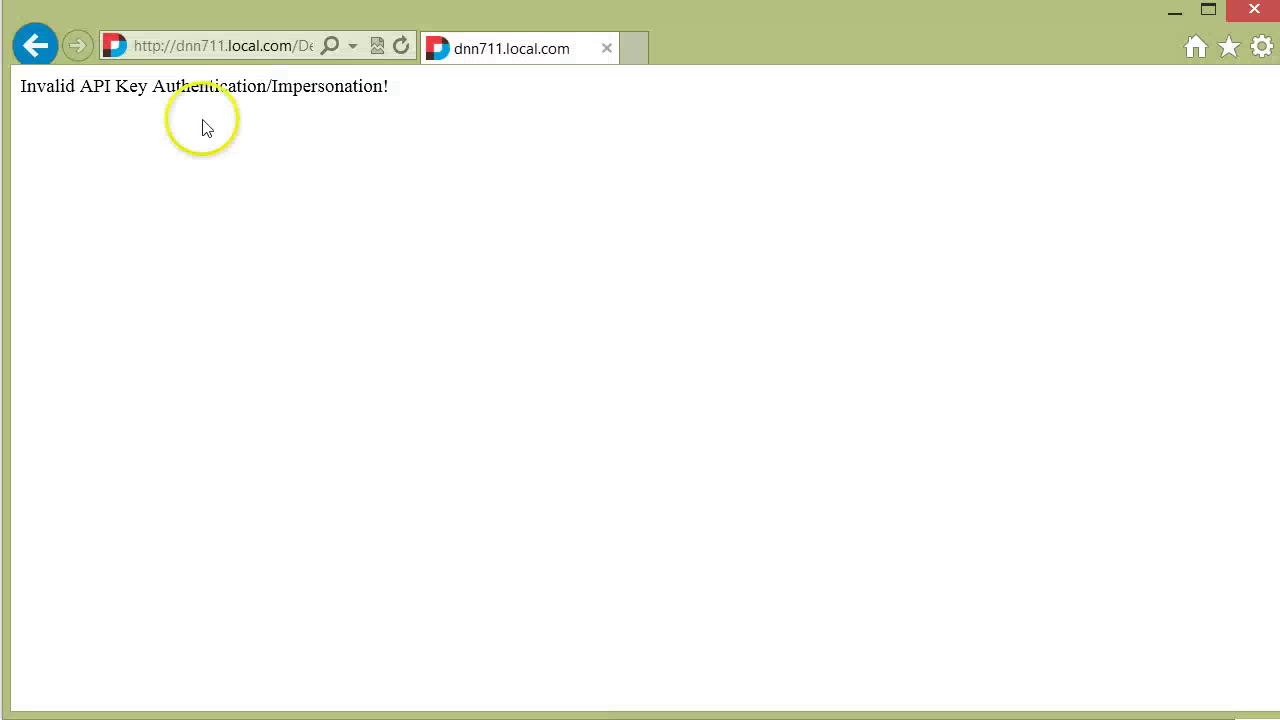
pyautogui.click(151, 46)
pyautogui.hotkey('ctrl', 'v')
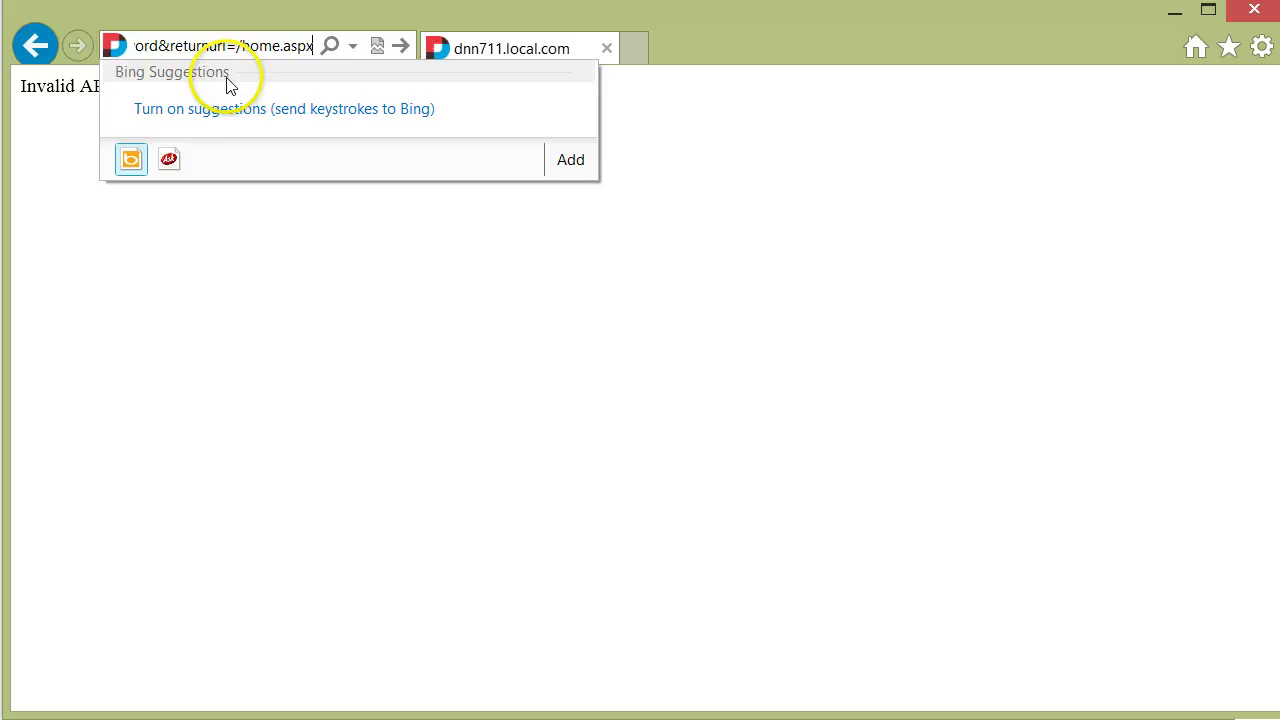
pyautogui.press('Return')
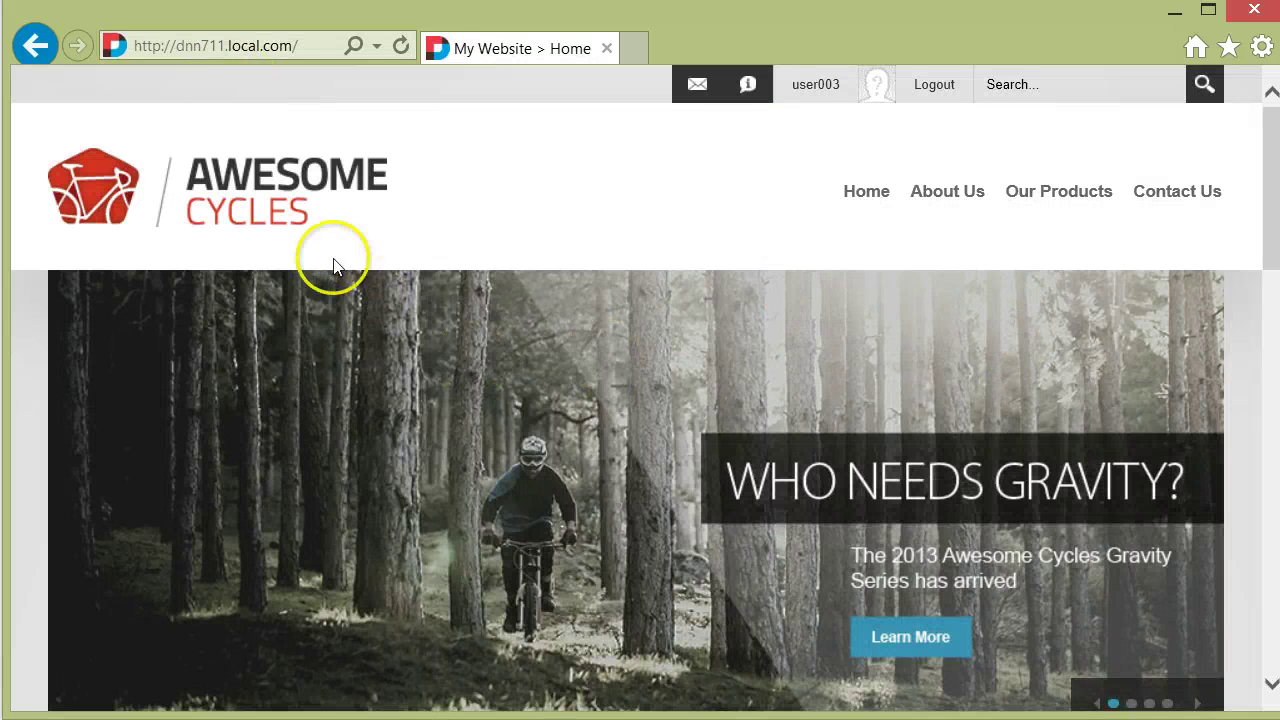
# Log out of the site, then reload the login URL to sign in as user003
pyautogui.click(930, 84)
pyautogui.click(250, 46)
pyautogui.hotkey('ctrl', 'v')
pyautogui.press('Return')
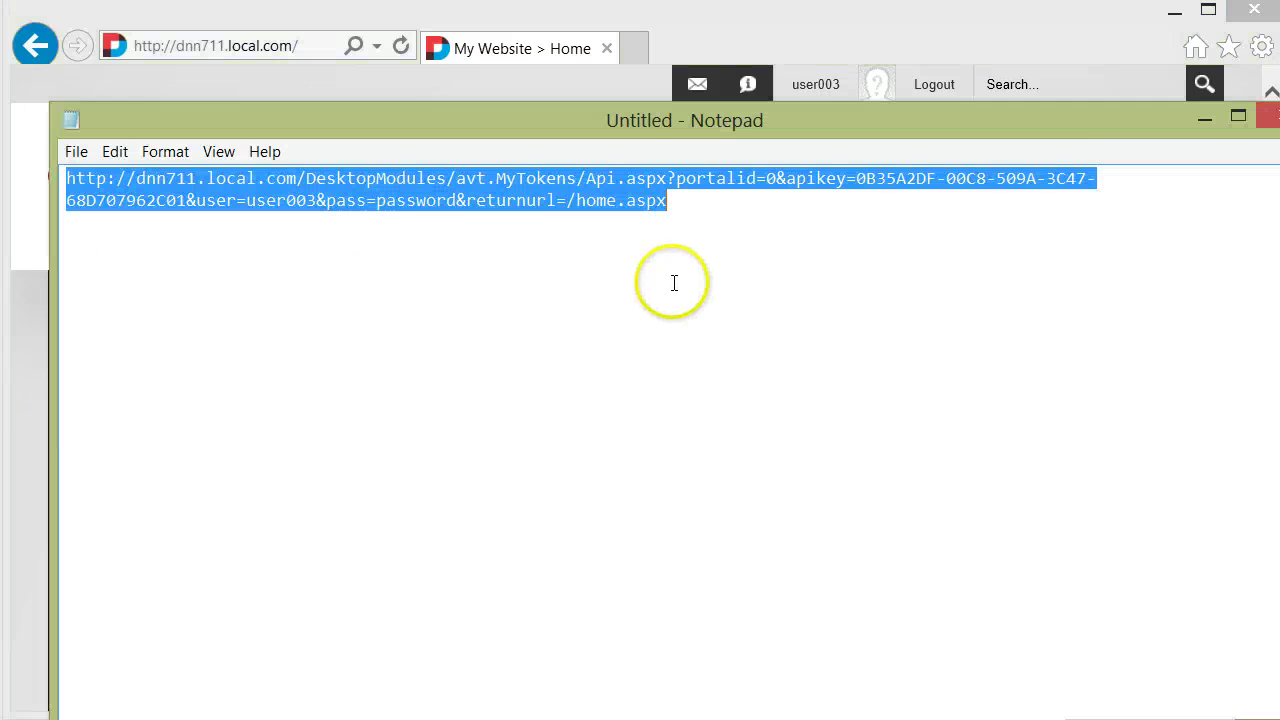
# Replace the user003 value after user= with the [Session:user] token
pyautogui.click(555, 234)
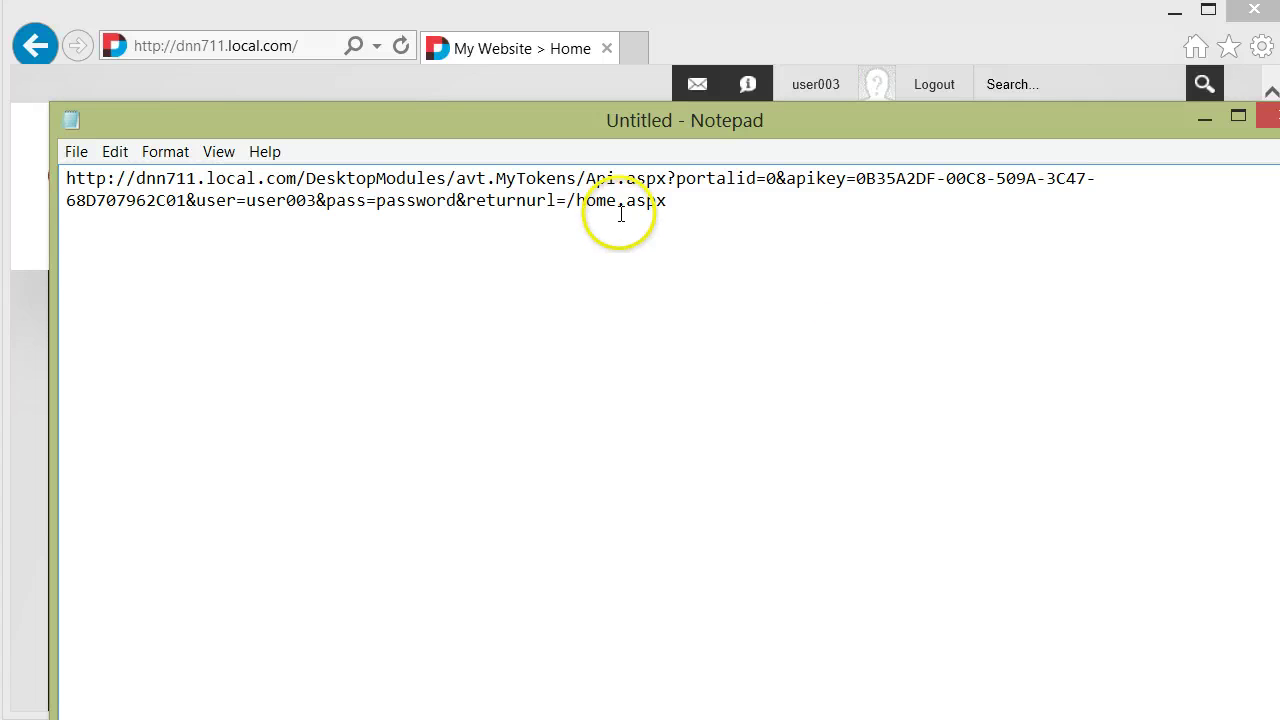
pyautogui.click(250, 203)
pyautogui.moveTo(248, 203); pyautogui.dragTo(317, 204)
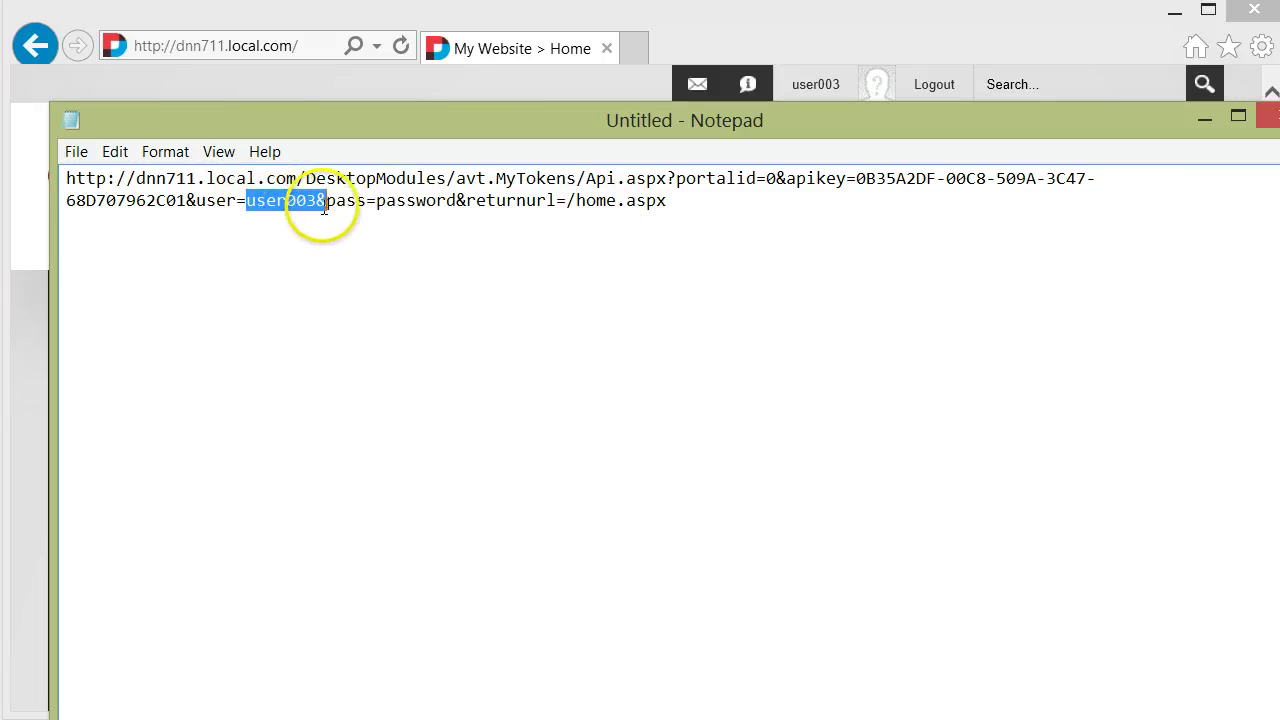
pyautogui.write('[]')
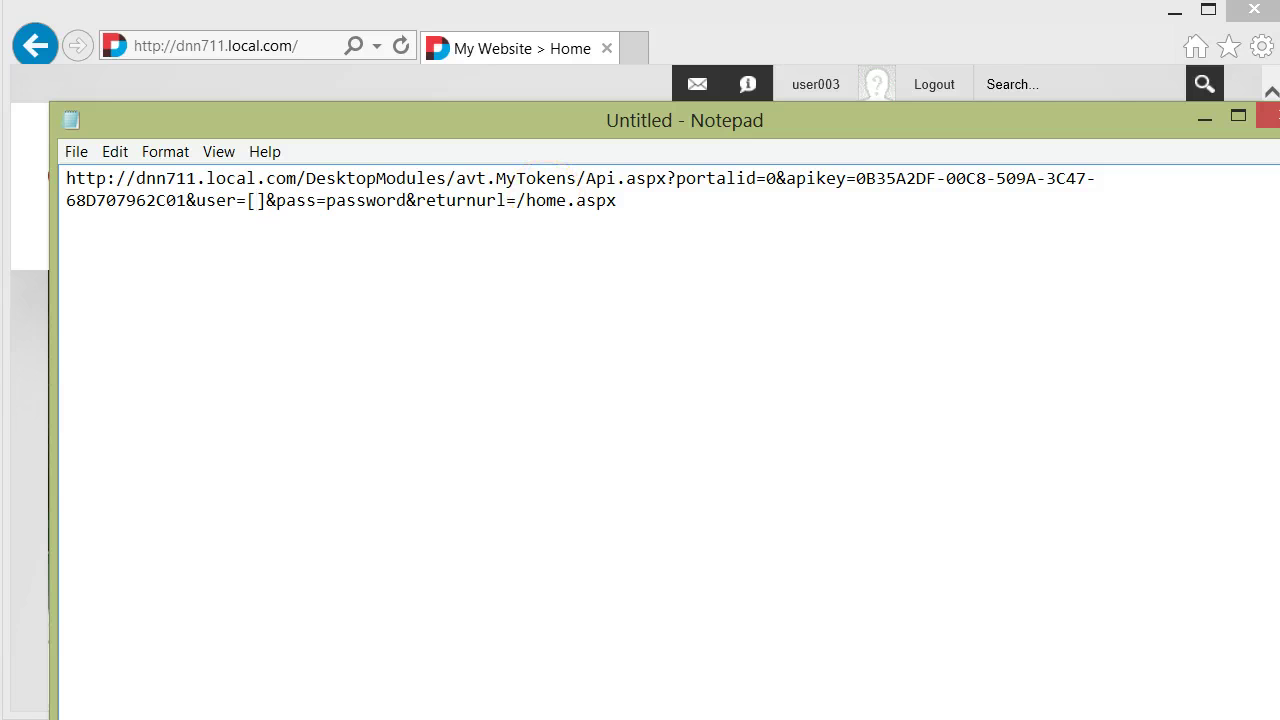
pyautogui.write('Se')
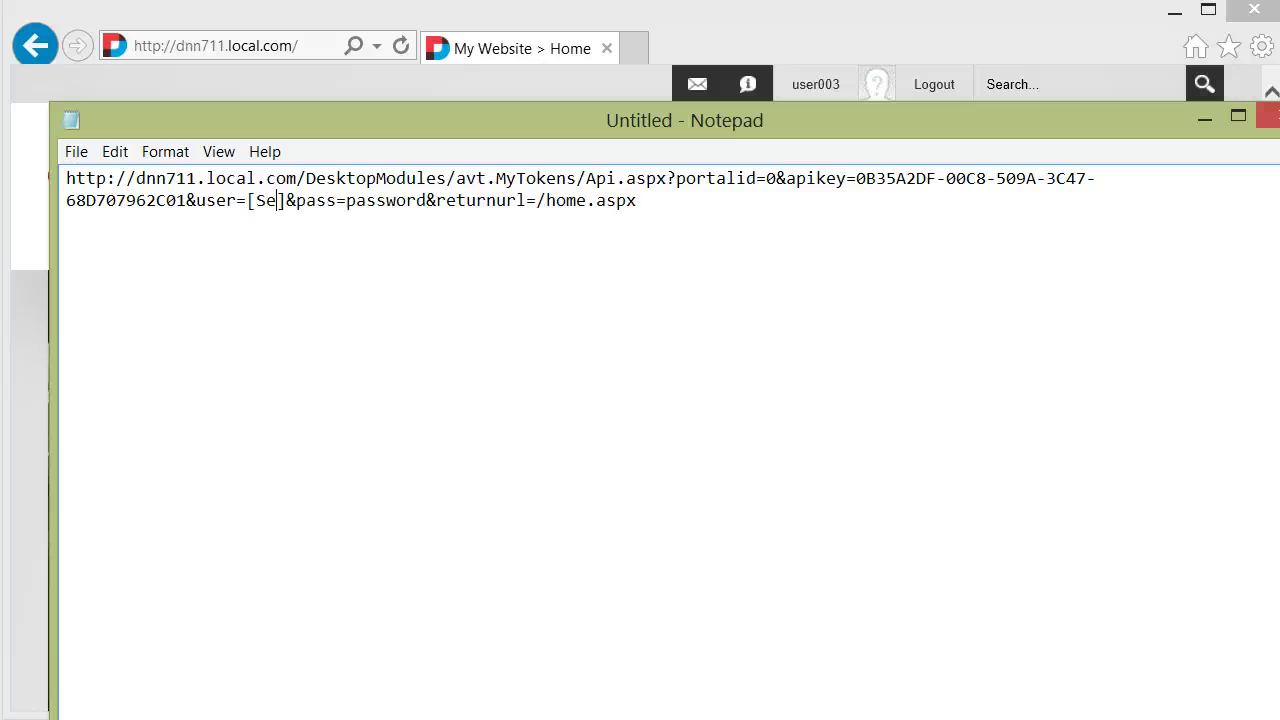
pyautogui.write('ssionLus')
pyautogui.press('BackSpace')
pyautogui.press('BackSpace')
pyautogui.press('BackSpace')
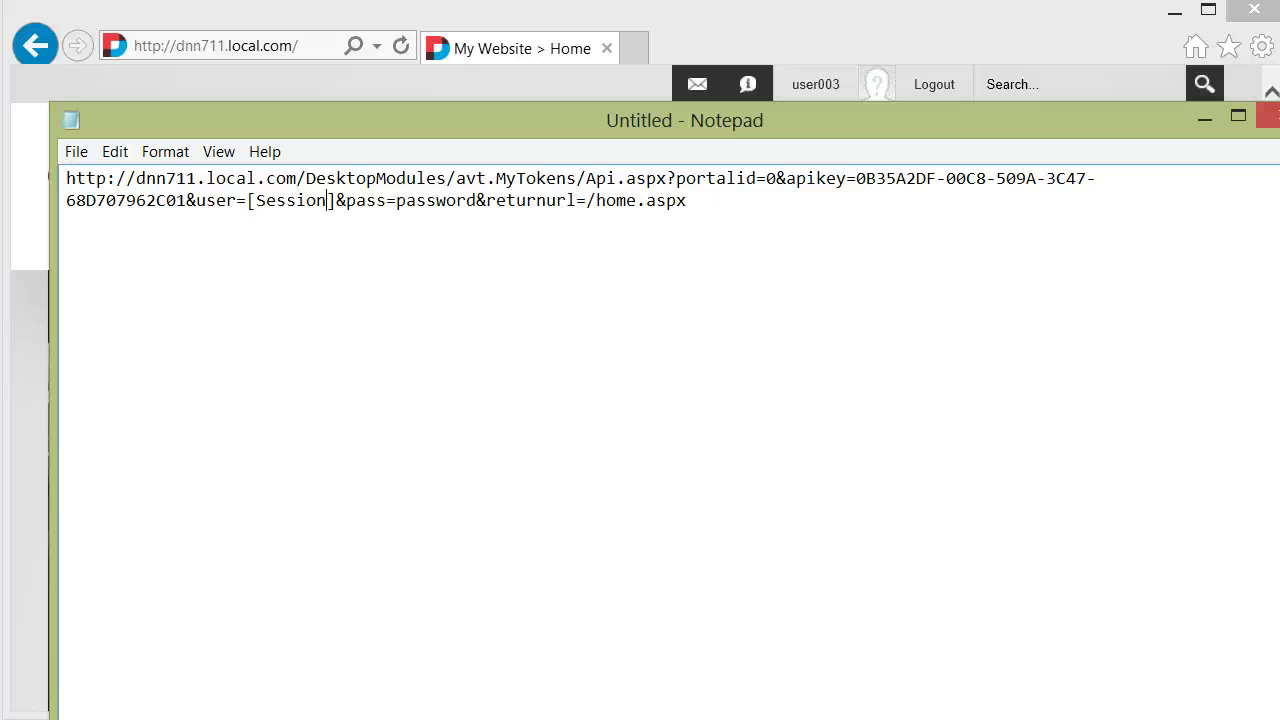
pyautogui.write(':i')
pyautogui.write('ser')
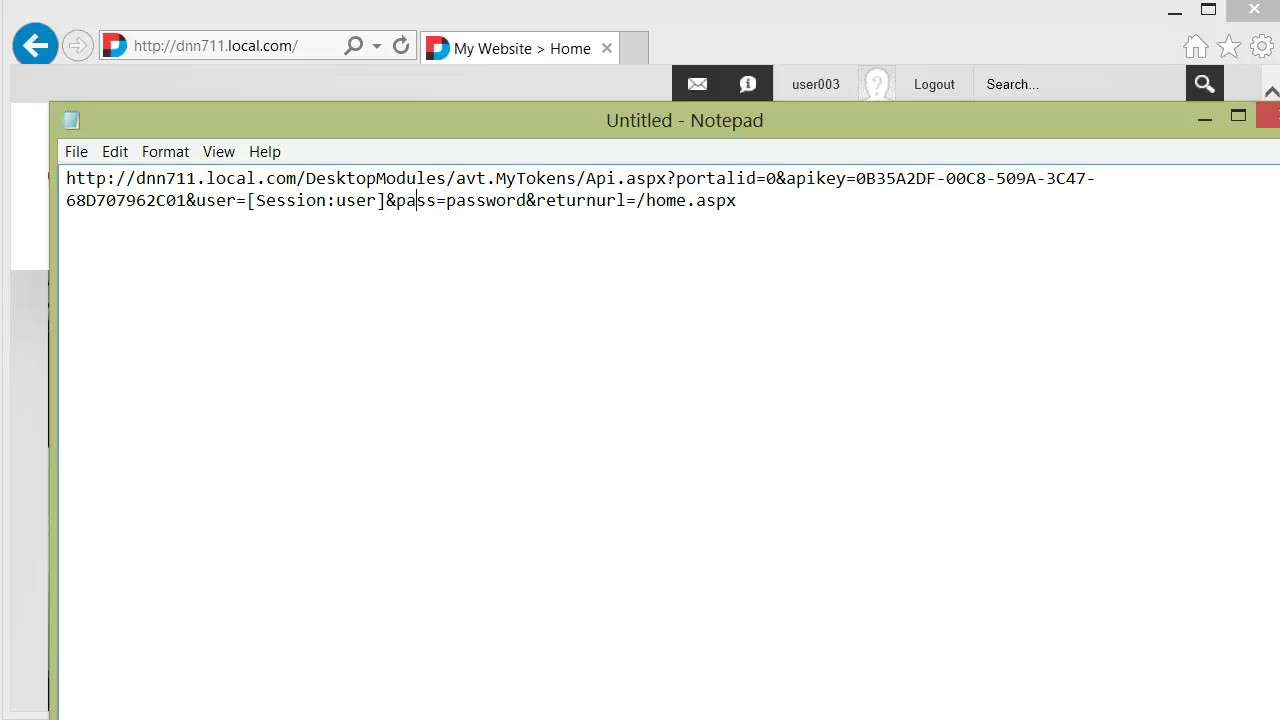
# Replace the pass= value with [Session:password] and review the edited URL
pyautogui.hotkey('shift', 'End')
pyautogui.hotkey('shift', 'Left')
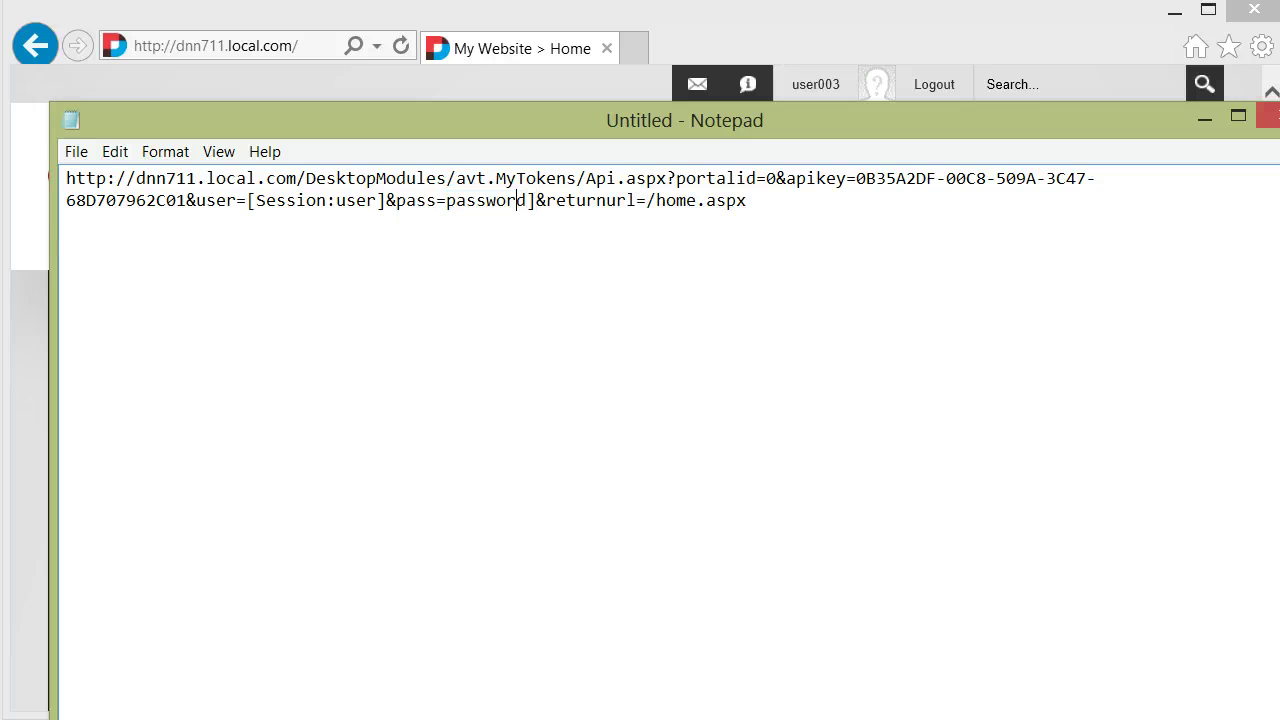
pyautogui.write('[')
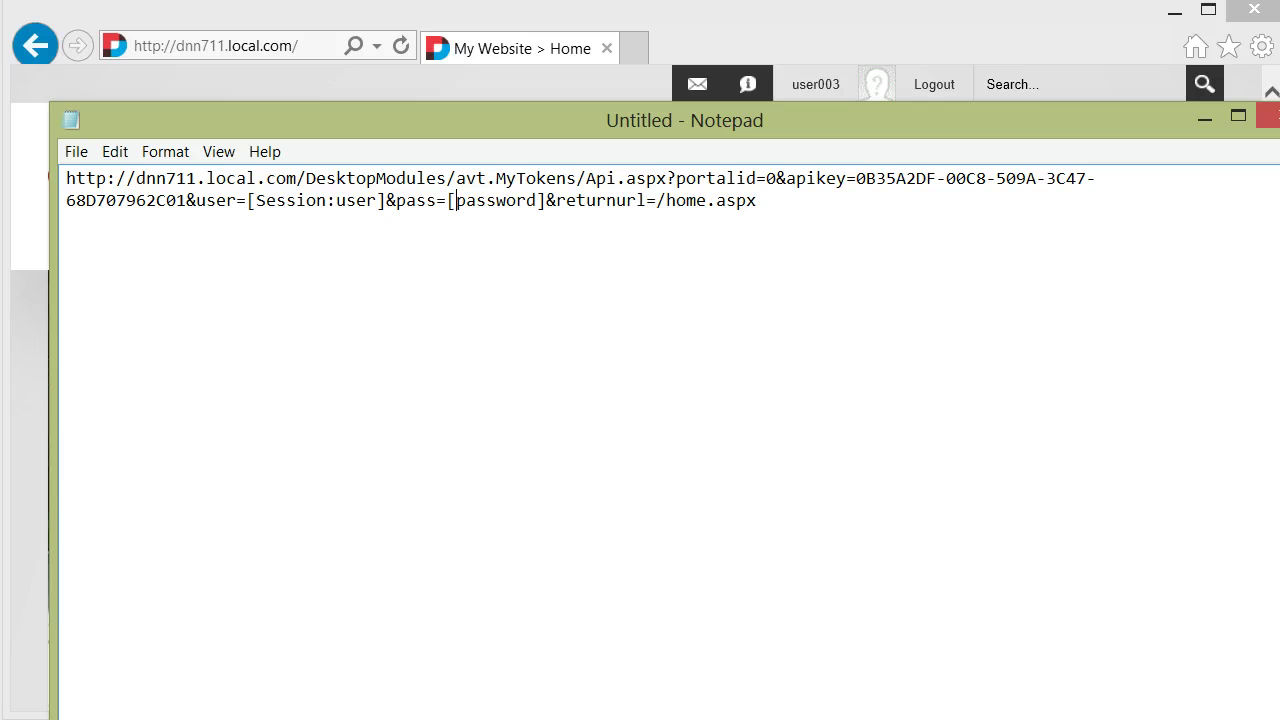
pyautogui.write('Session:')
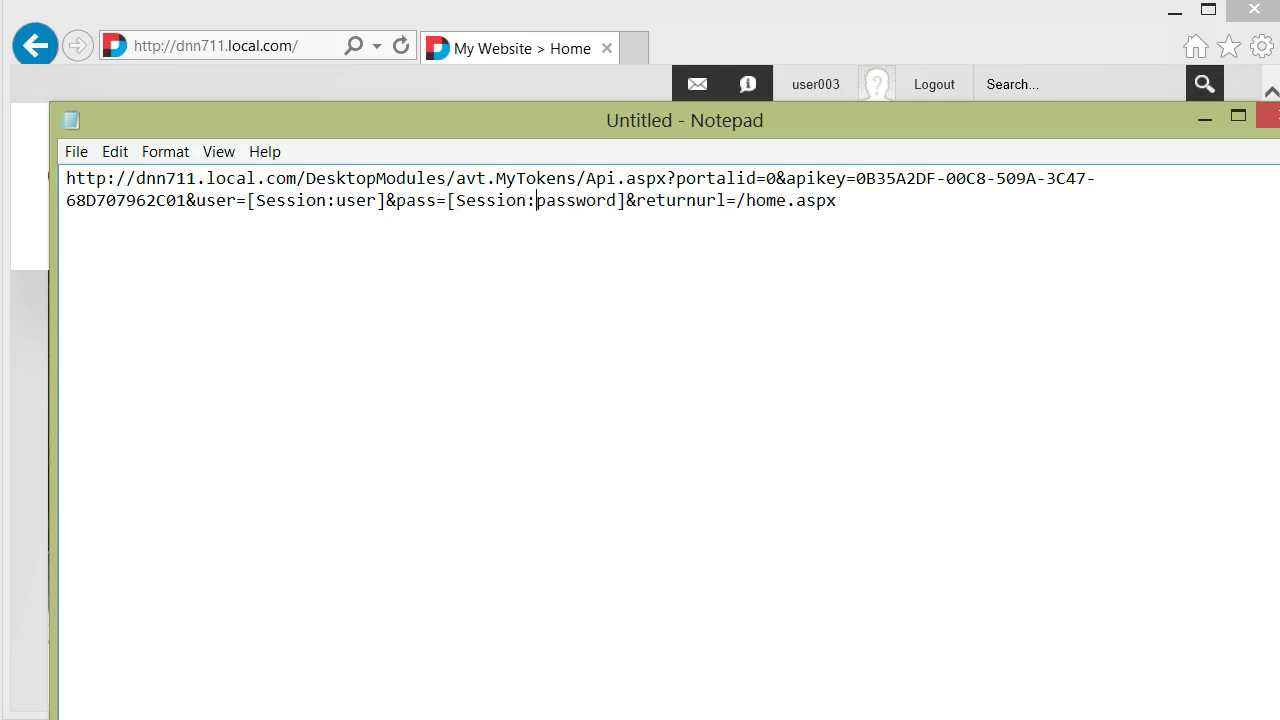
pyautogui.moveTo(943, 208); pyautogui.dragTo(123, 149)
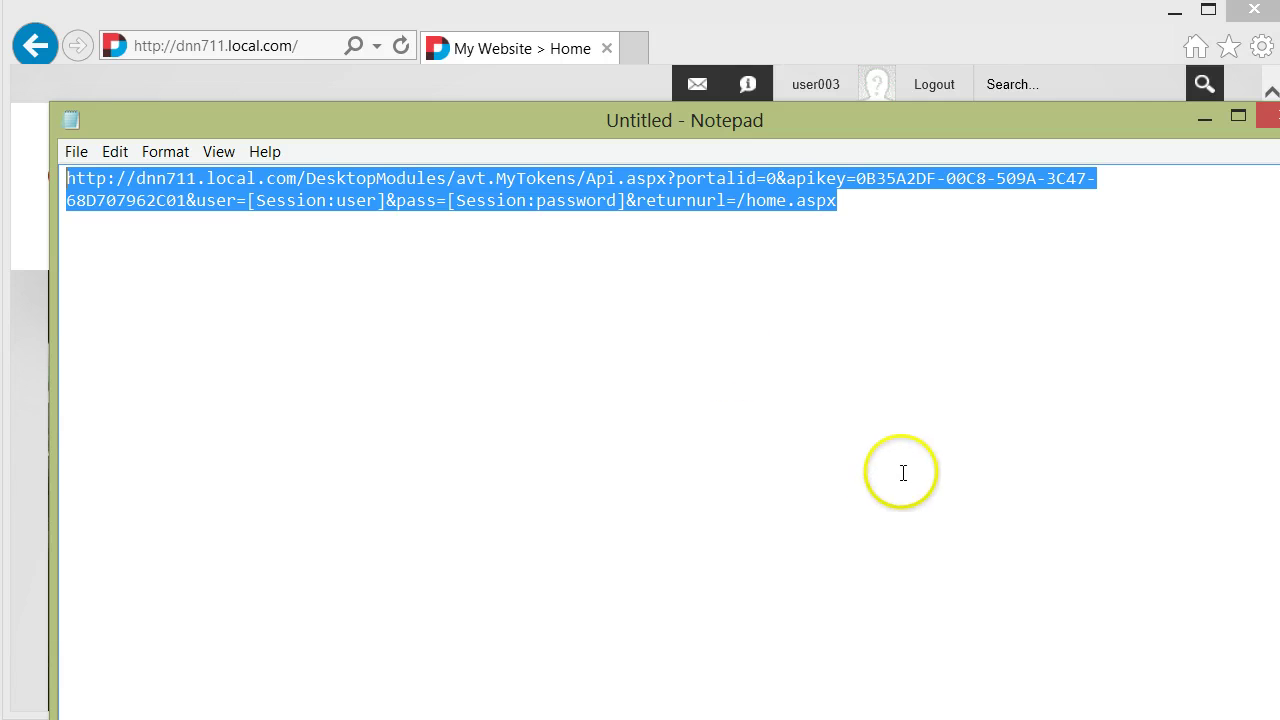
pyautogui.click(603, 199)
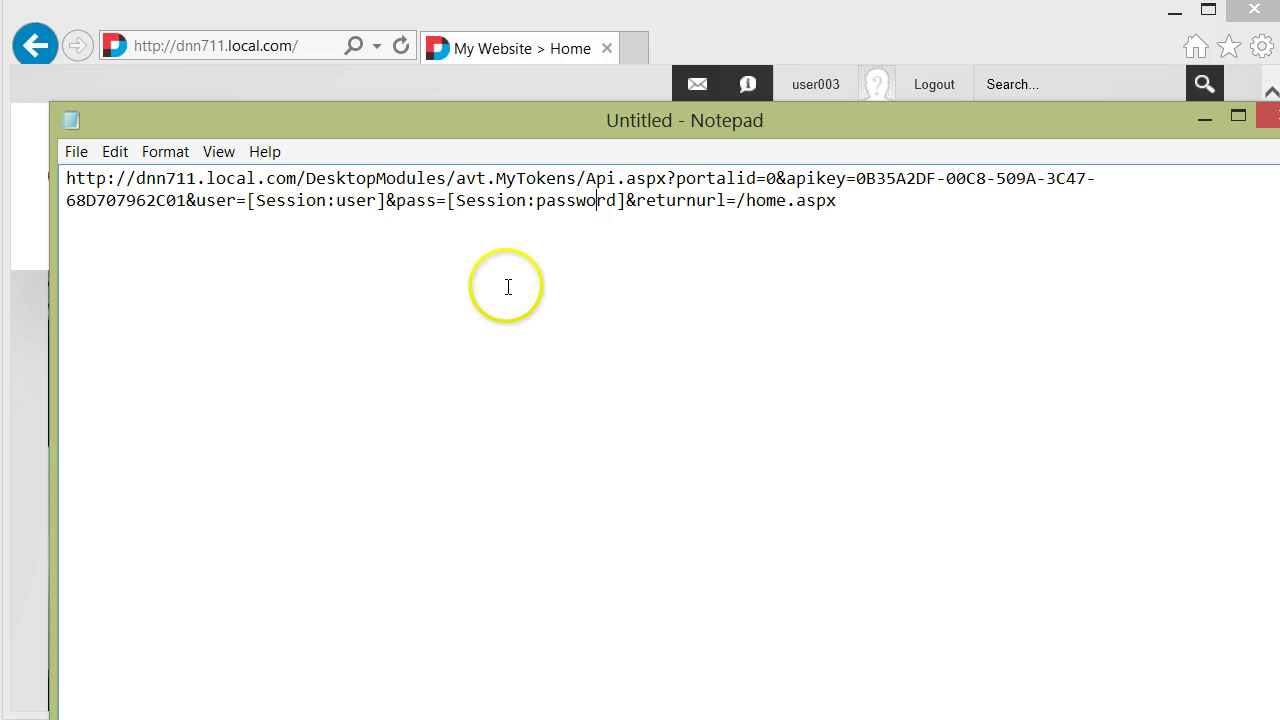
pyautogui.moveTo(250, 200); pyautogui.dragTo(385, 200)
pyautogui.click(605, 202)
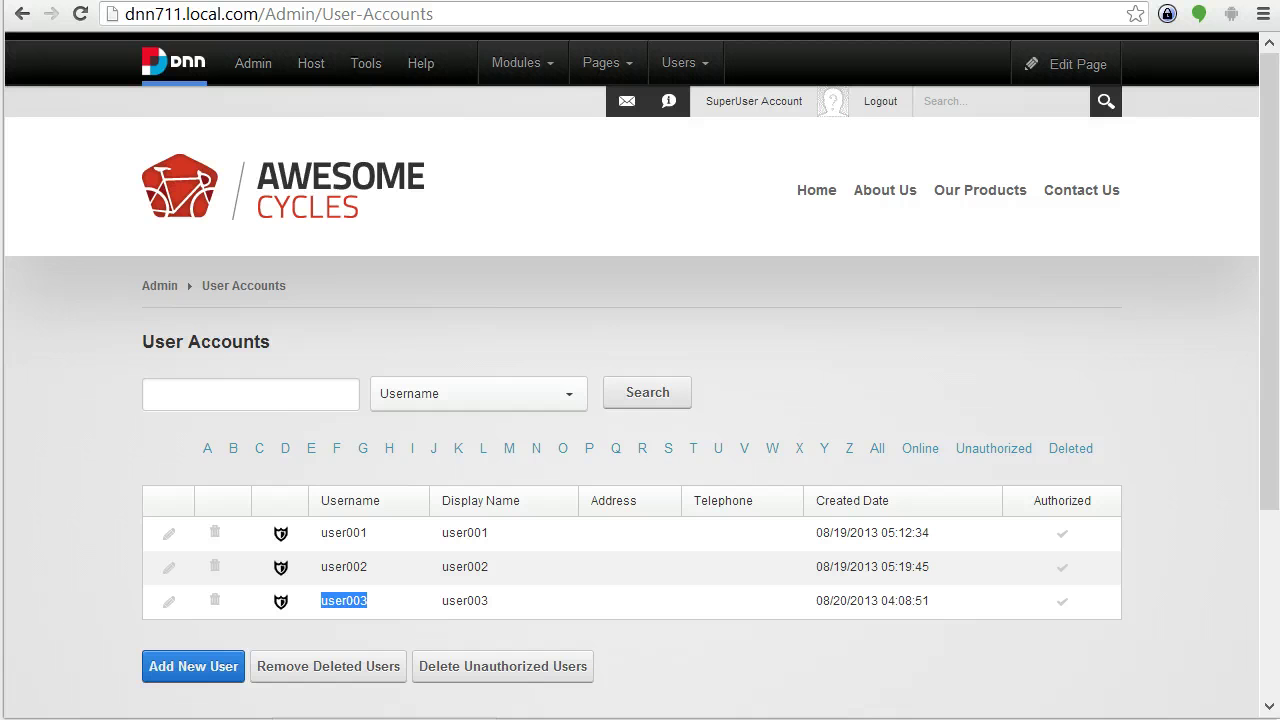
# Go back from User Accounts to MyTokens Studio's External API settings
pyautogui.rightClick(563, 176)
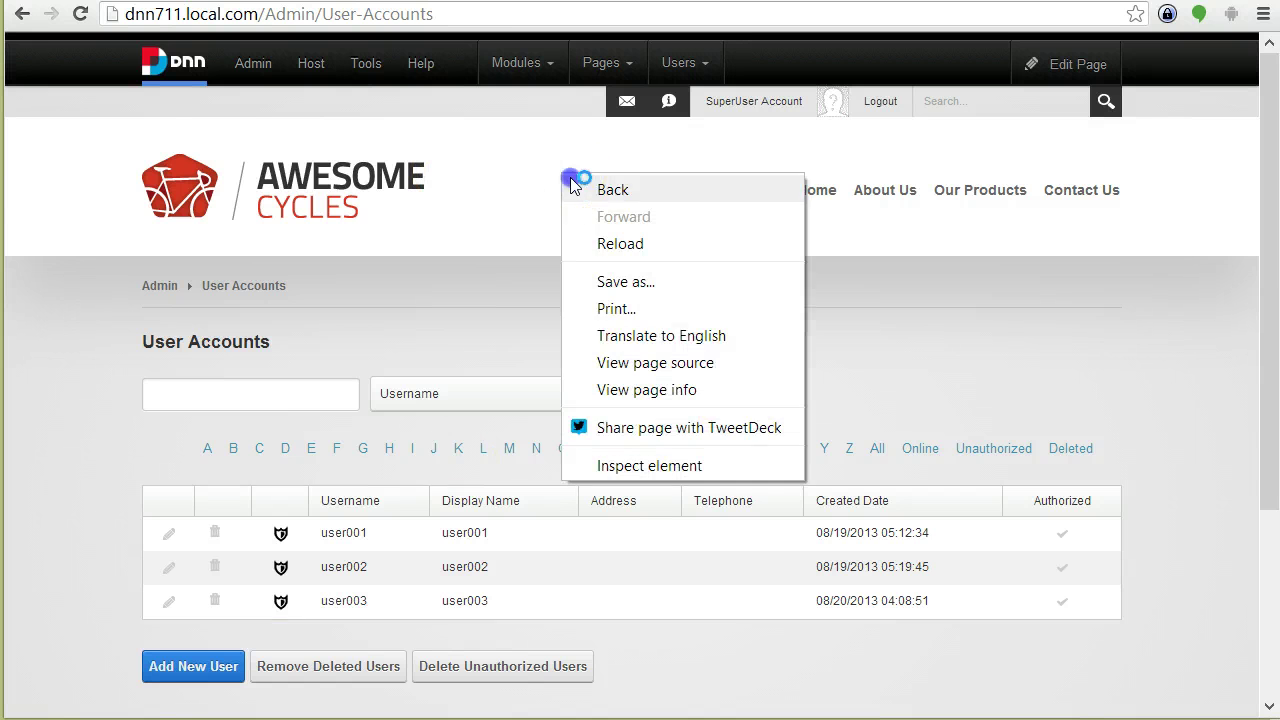
pyautogui.click(580, 184)
pyautogui.rightClick(551, 195)
pyautogui.click(579, 209)
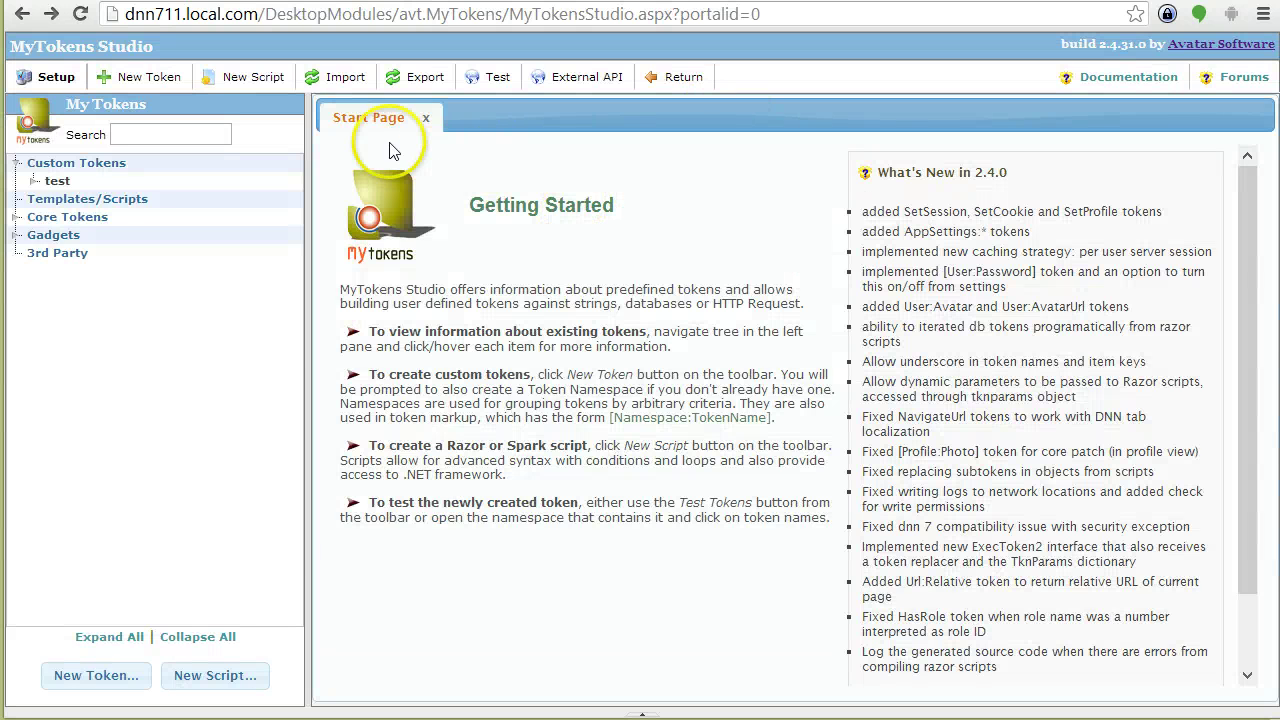
pyautogui.click(593, 90)
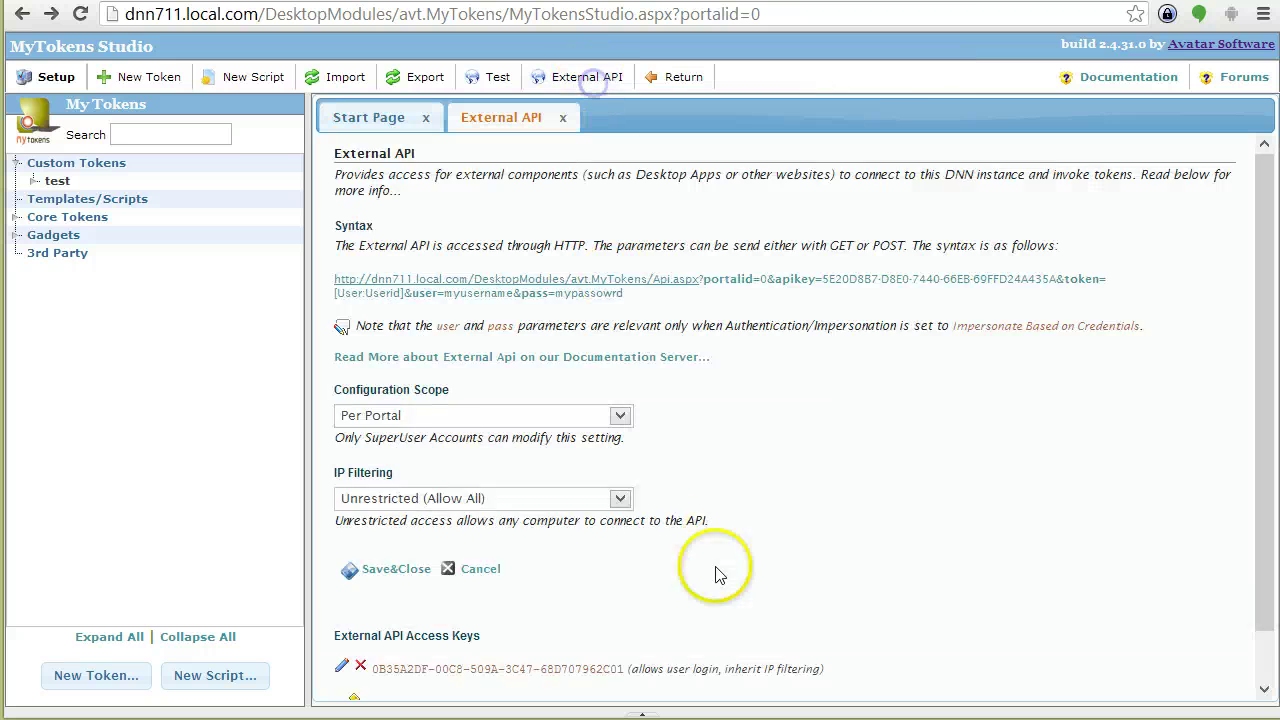
pyautogui.scroll(-1, 714, 571)
# Issue and save a new API key impersonating user001, then select its key text
pyautogui.click(426, 652)
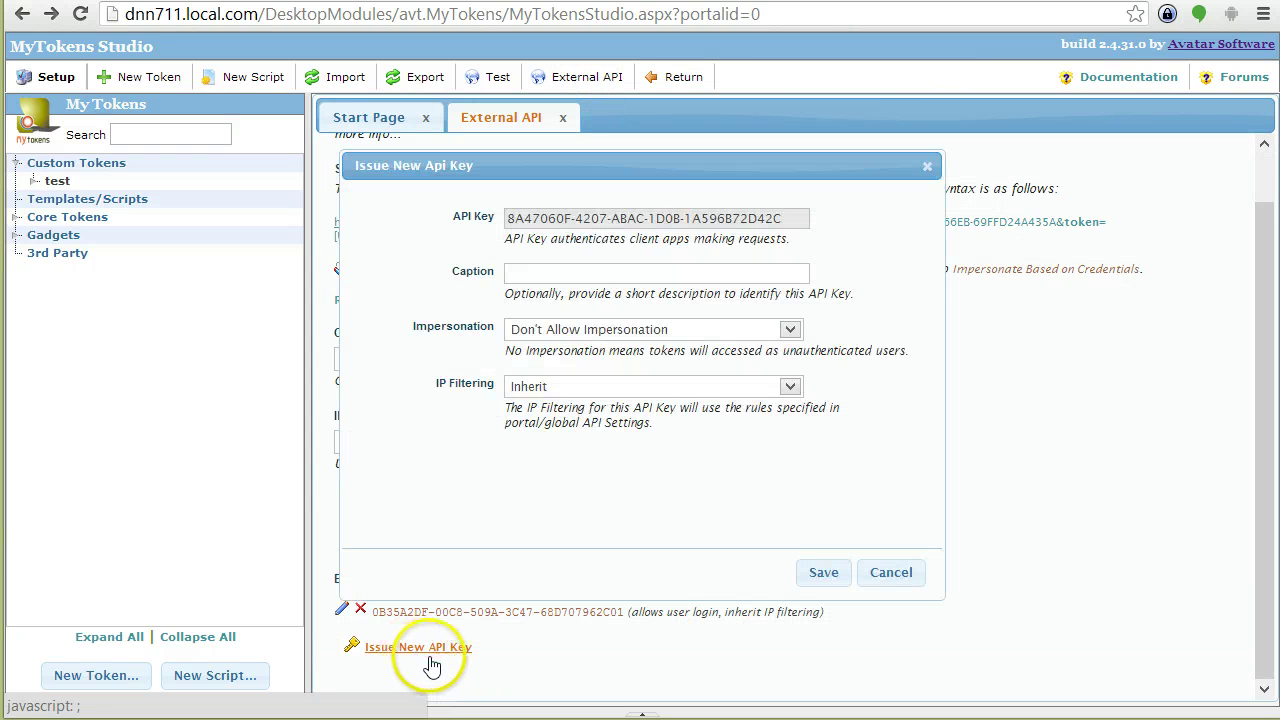
pyautogui.click(622, 330)
pyautogui.click(605, 381)
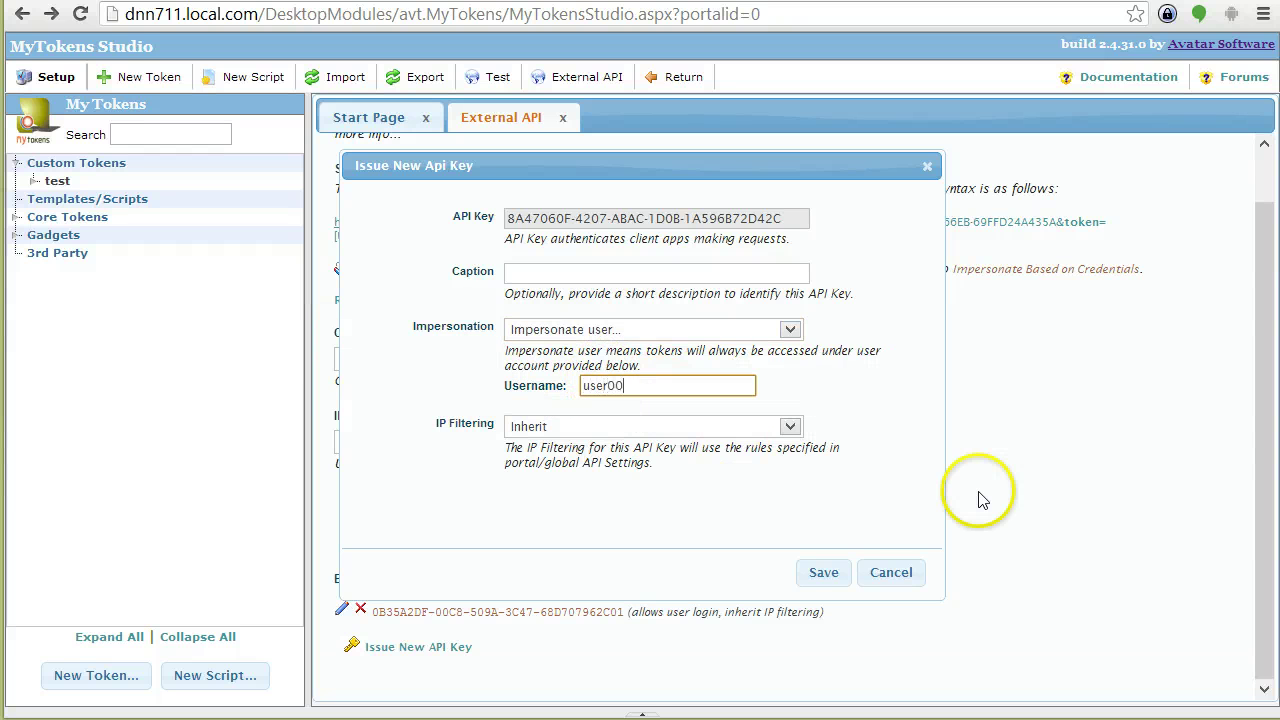
pyautogui.click(823, 572)
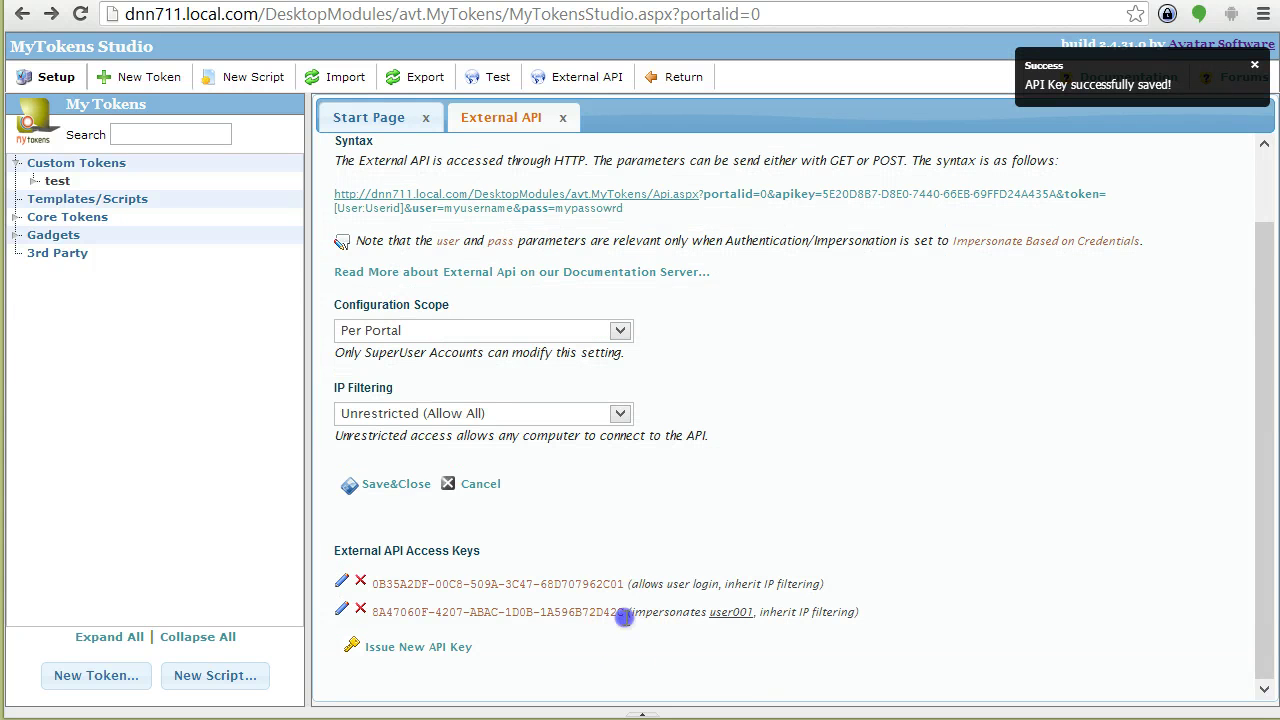
pyautogui.moveTo(624, 614); pyautogui.dragTo(381, 611)
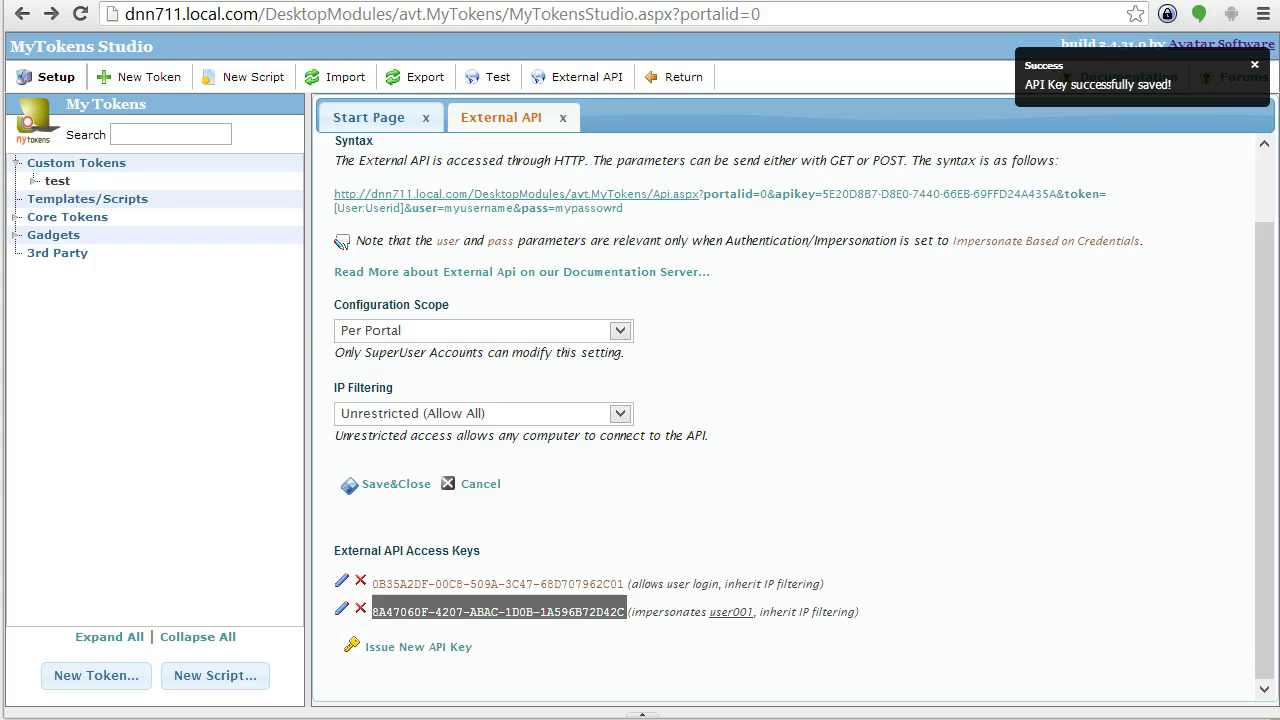
# Duplicate the login URL on a new Notepad line, removing the stray pasted key
pyautogui.hotkey('alt', 'Tab')
pyautogui.hotkey('ctrl', 'v')
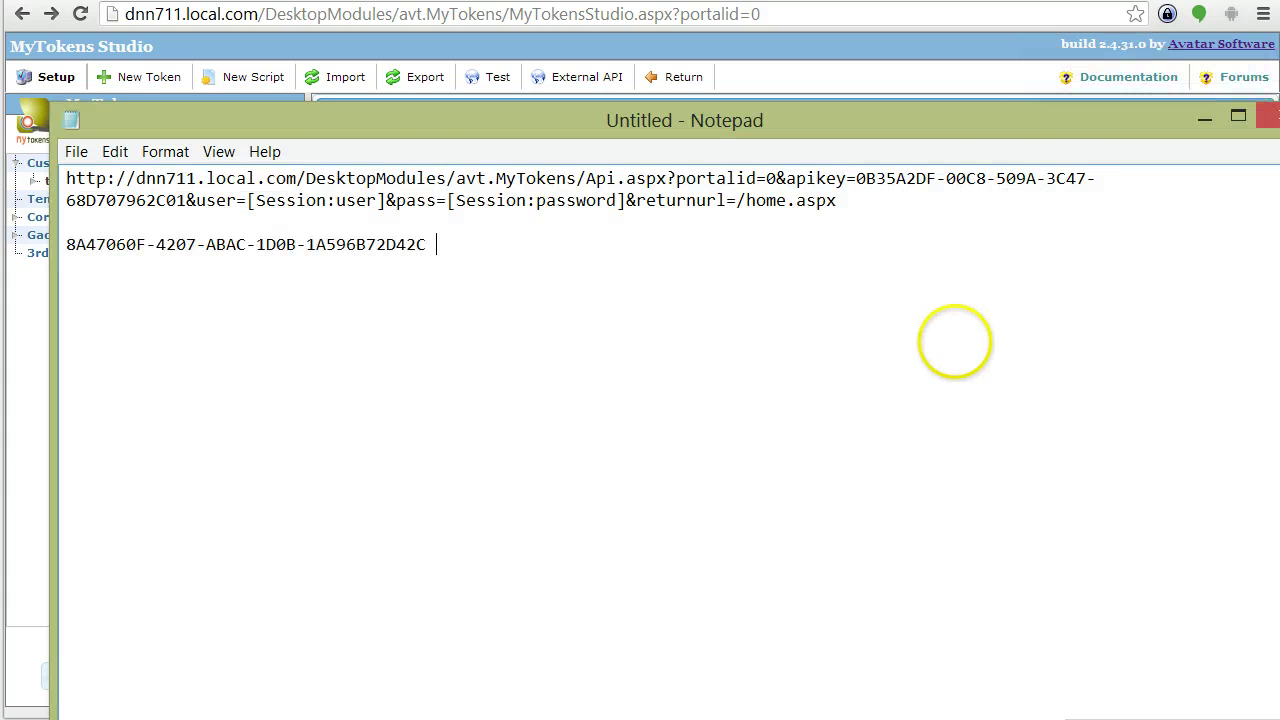
pyautogui.moveTo(893, 197); pyautogui.dragTo(66, 178)
pyautogui.hotkey('ctrl', 'c')
pyautogui.click(122, 232)
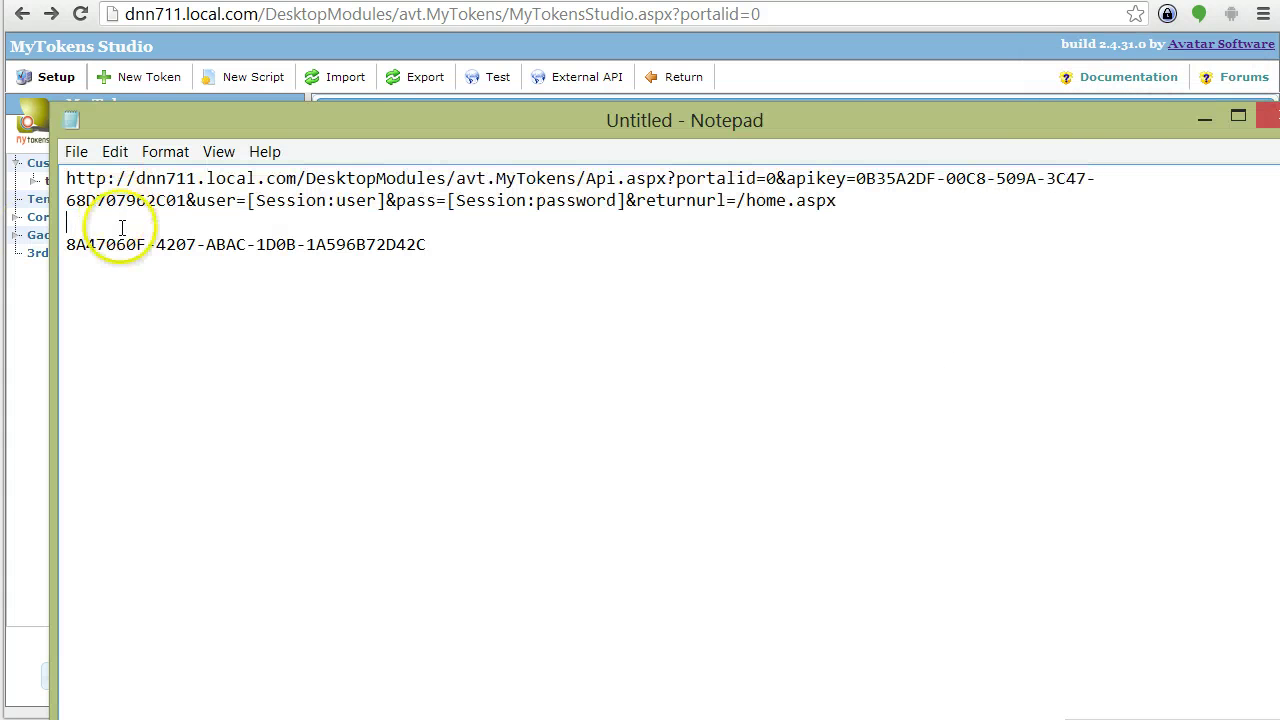
pyautogui.press('Return')
pyautogui.hotkey('ctrl', 'v')
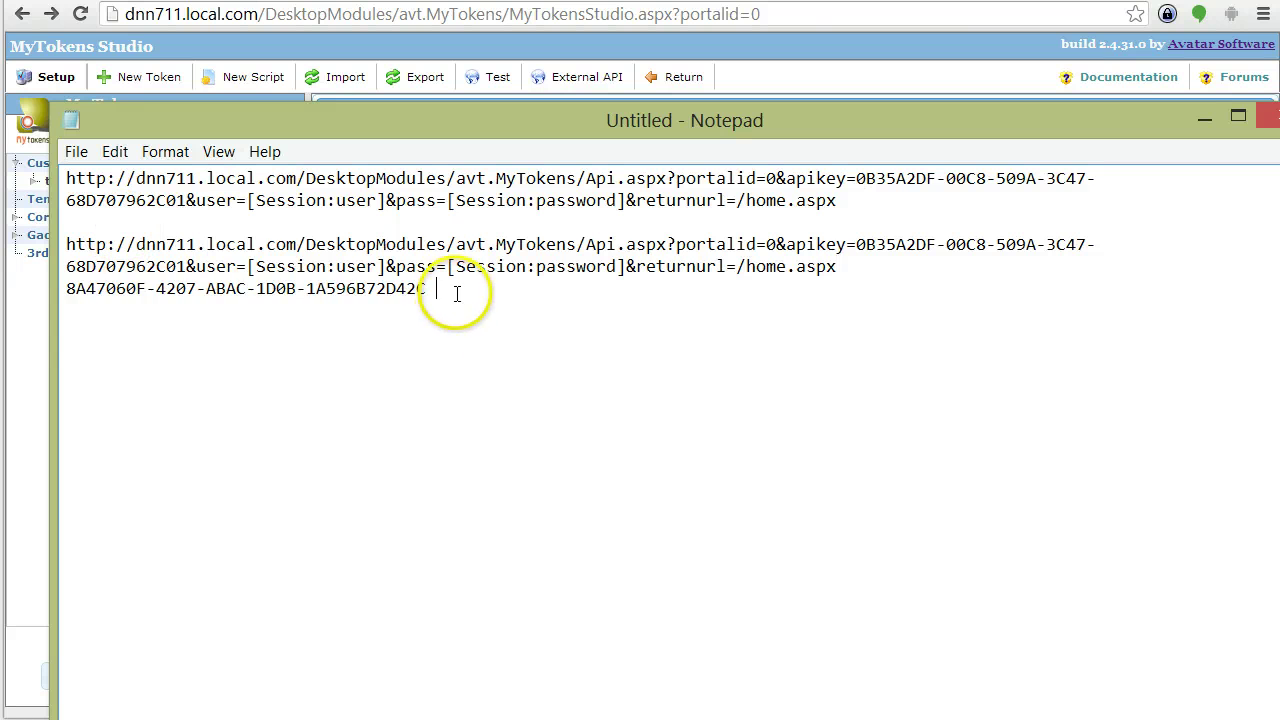
pyautogui.moveTo(457, 289)
pyautogui.mouseDown()
pyautogui.moveTo(74, 289)
pyautogui.moveTo(80, 300)
pyautogui.mouseUp()
pyautogui.press('Delete')
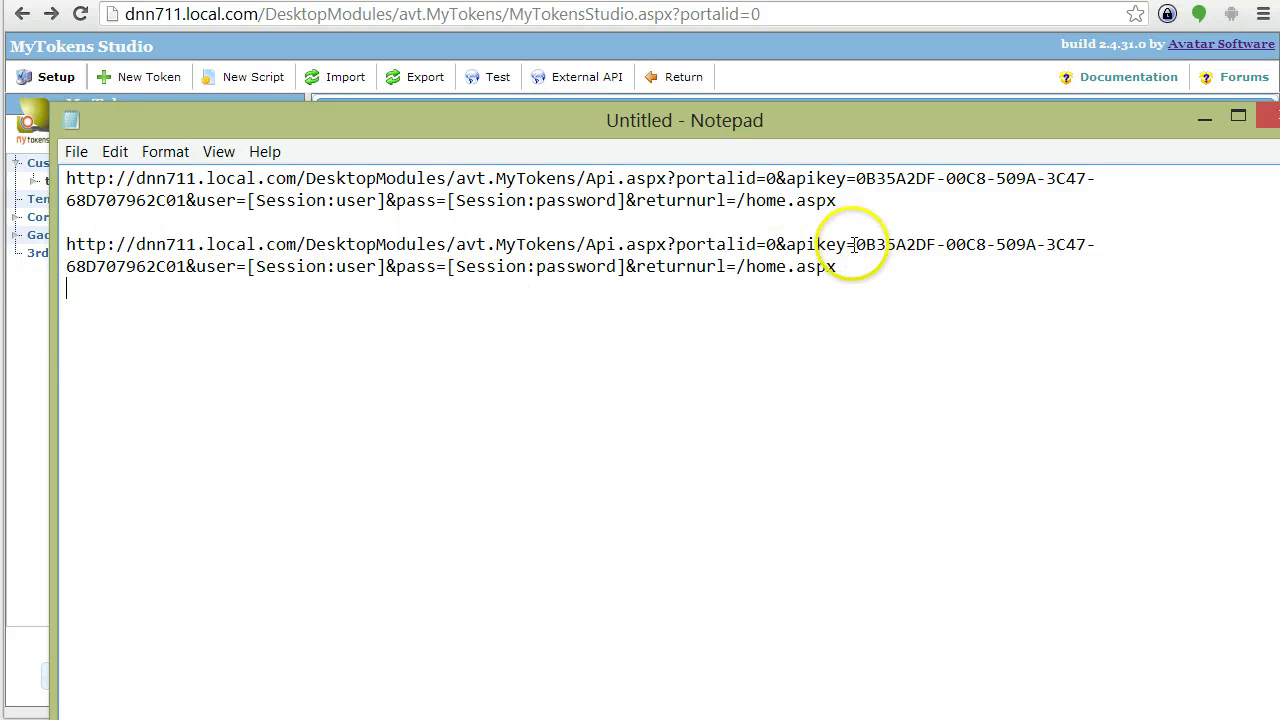
pyautogui.keyDown('shift'); pyautogui.click(183, 272); pyautogui.keyUp('shift')
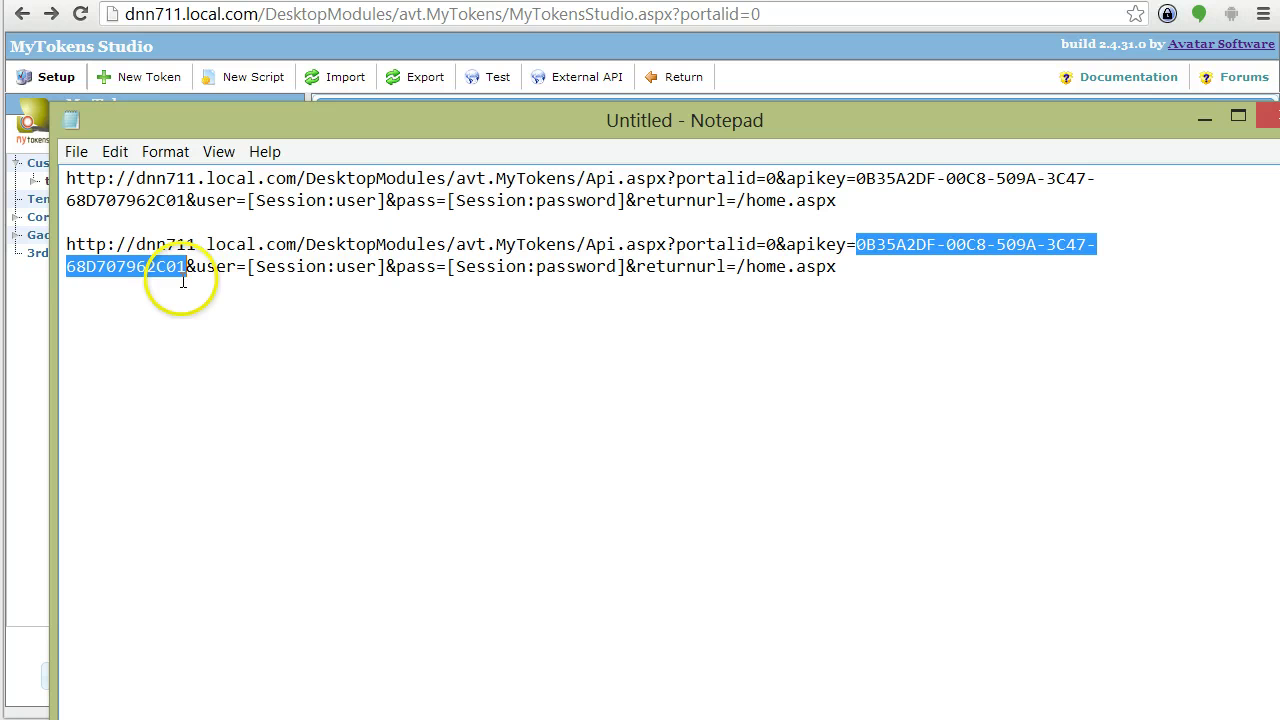
pyautogui.hotkey('ctrl', 'v')
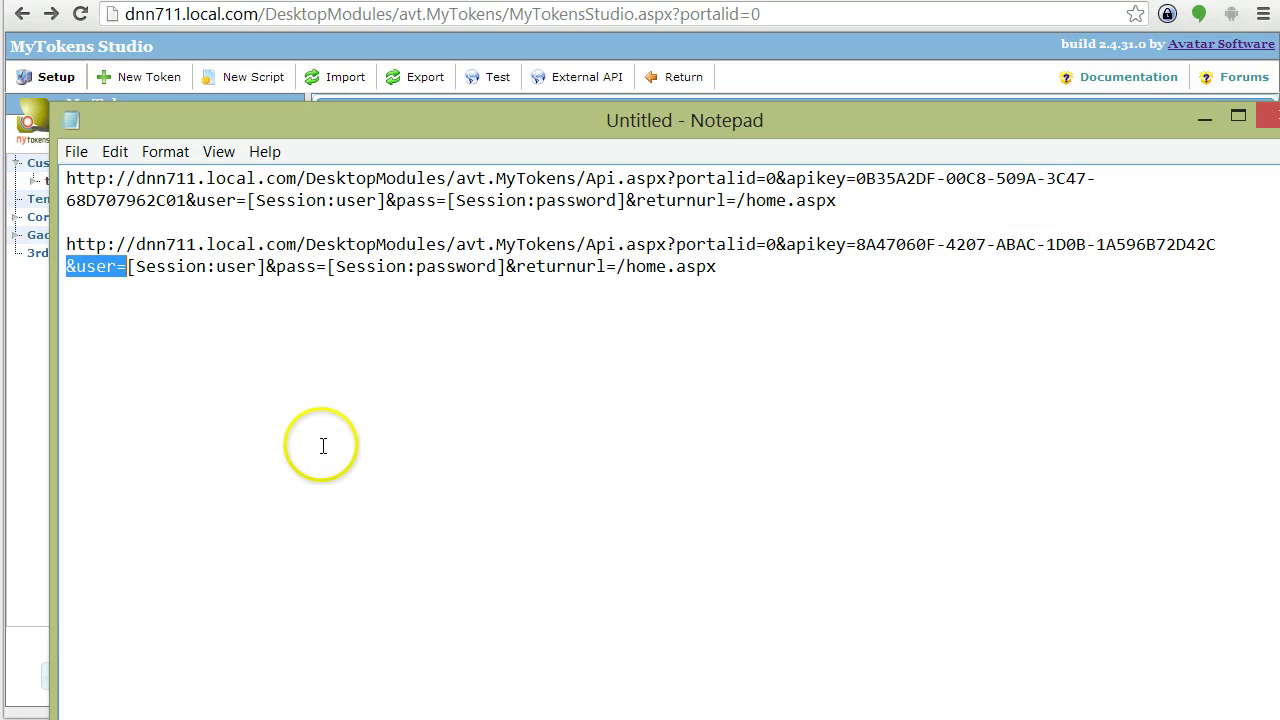
pyautogui.hotkey('ctrl', 'shift', 'Right')
pyautogui.hotkey('ctrl', 'shift', 'Right')
pyautogui.hotkey('ctrl', 'shift', 'Right')
pyautogui.hotkey('ctrl', 'shift', 'Left')
pyautogui.hotkey('ctrl', 'shift', 'Left')
pyautogui.hotkey('ctrl', 'shift', 'Left')
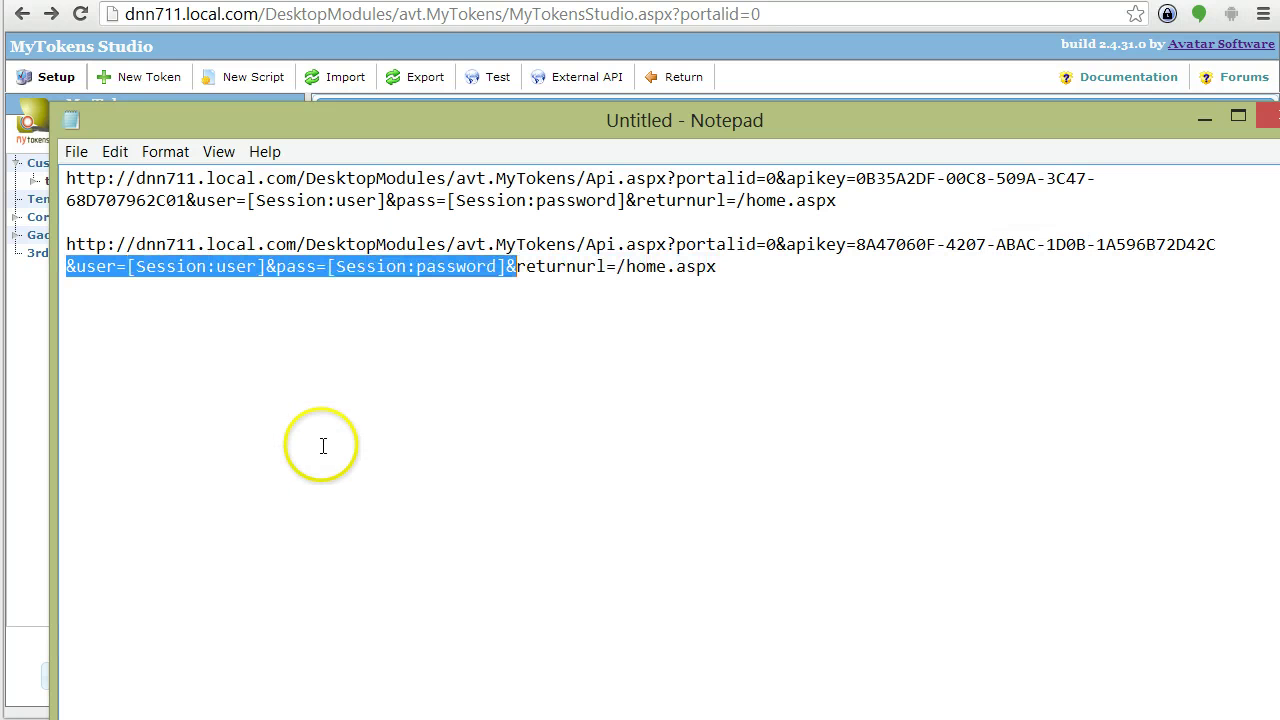
pyautogui.press('Delete')
pyautogui.press('Delete')
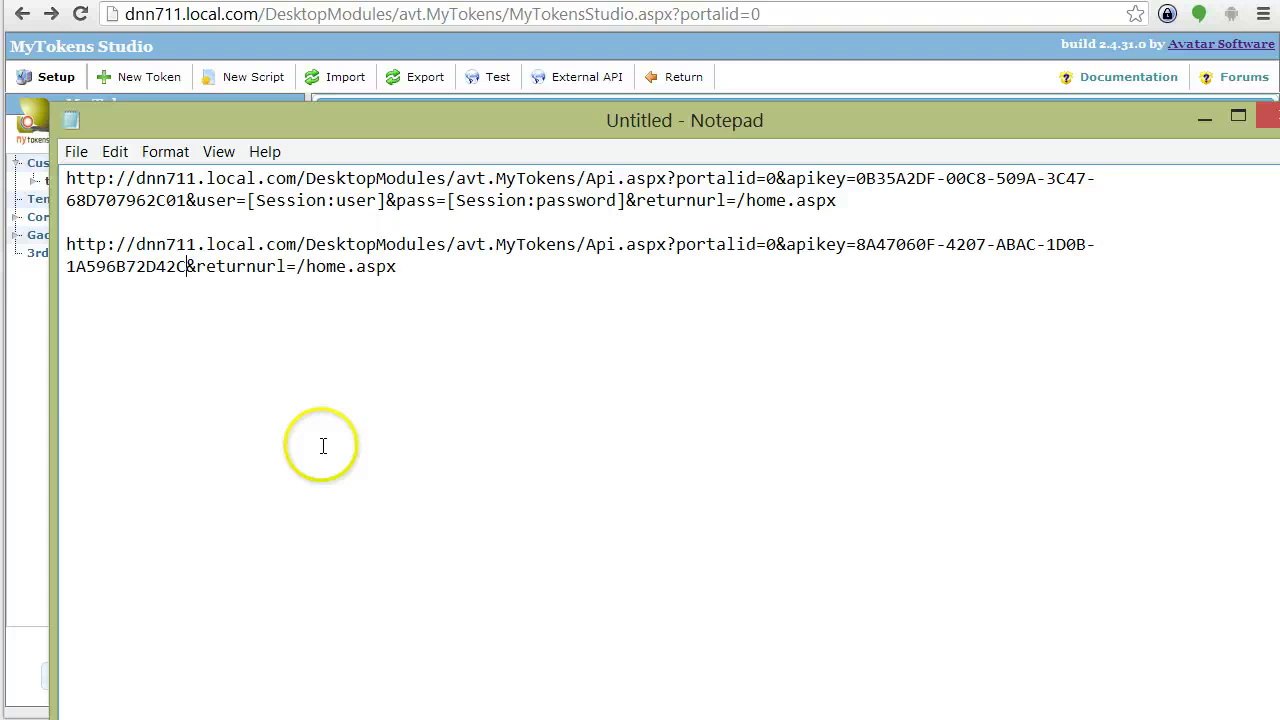
# Log out in Internet Explorer and load the impersonation-key URL to sign in as user001
pyautogui.moveTo(397, 267); pyautogui.dragTo(36, 257)
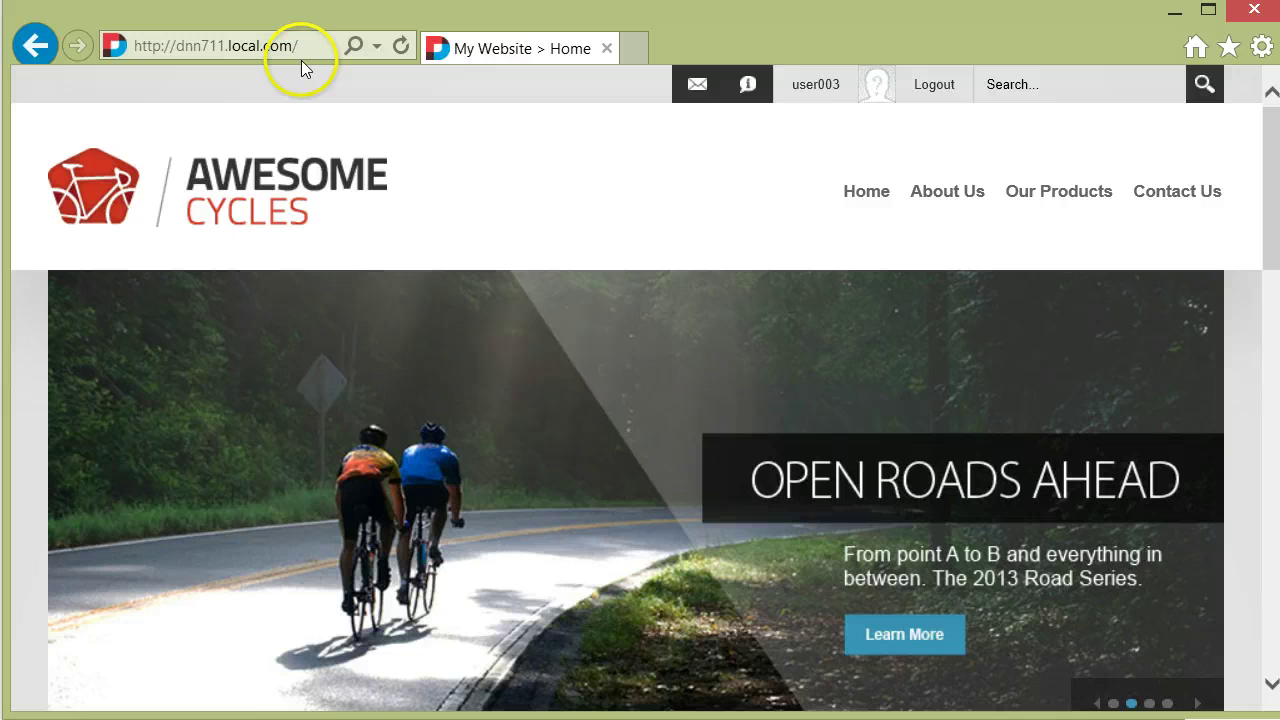
pyautogui.click(920, 108)
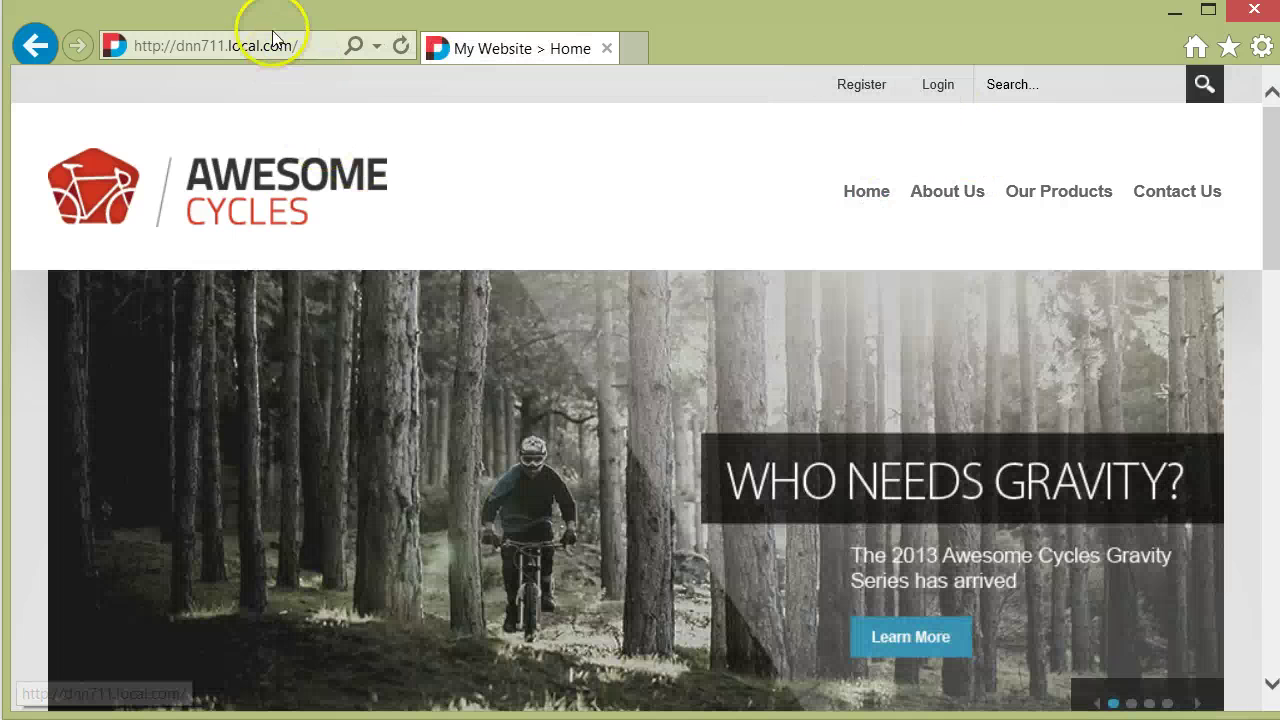
pyautogui.click(295, 55)
pyautogui.hotkey('ctrl', 'v')
pyautogui.press('Return')
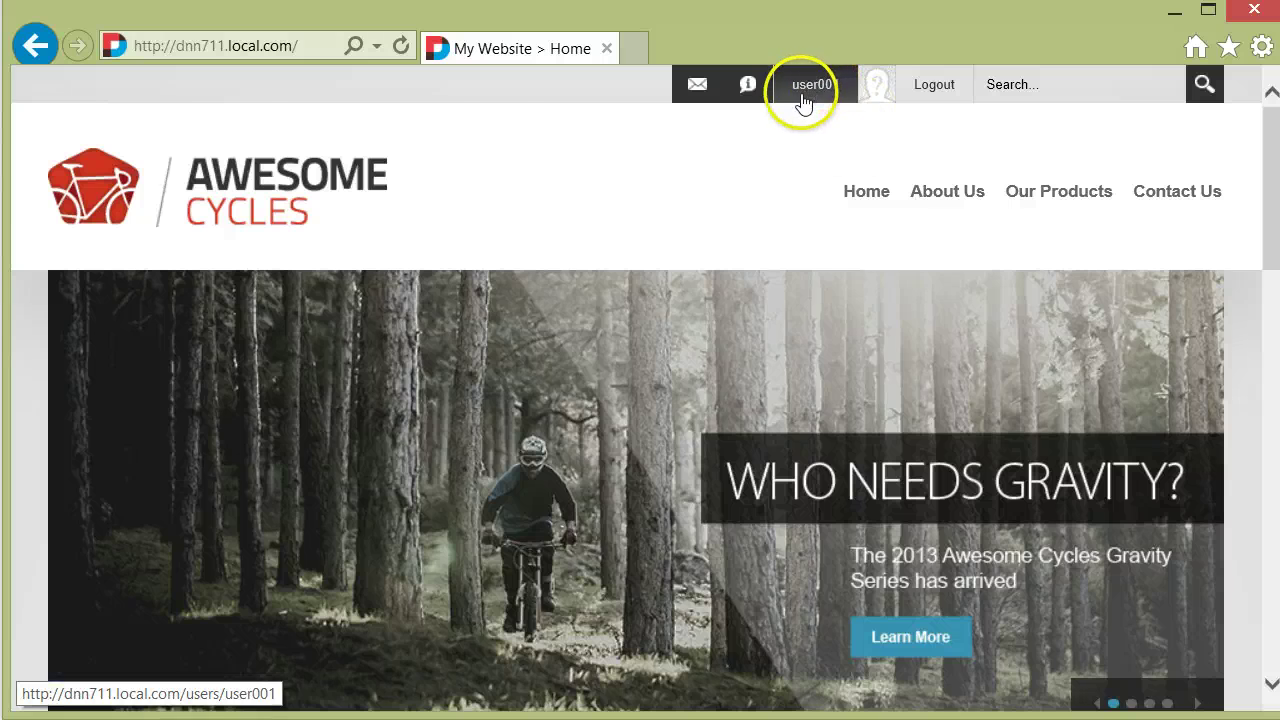
pyautogui.click(218, 50)
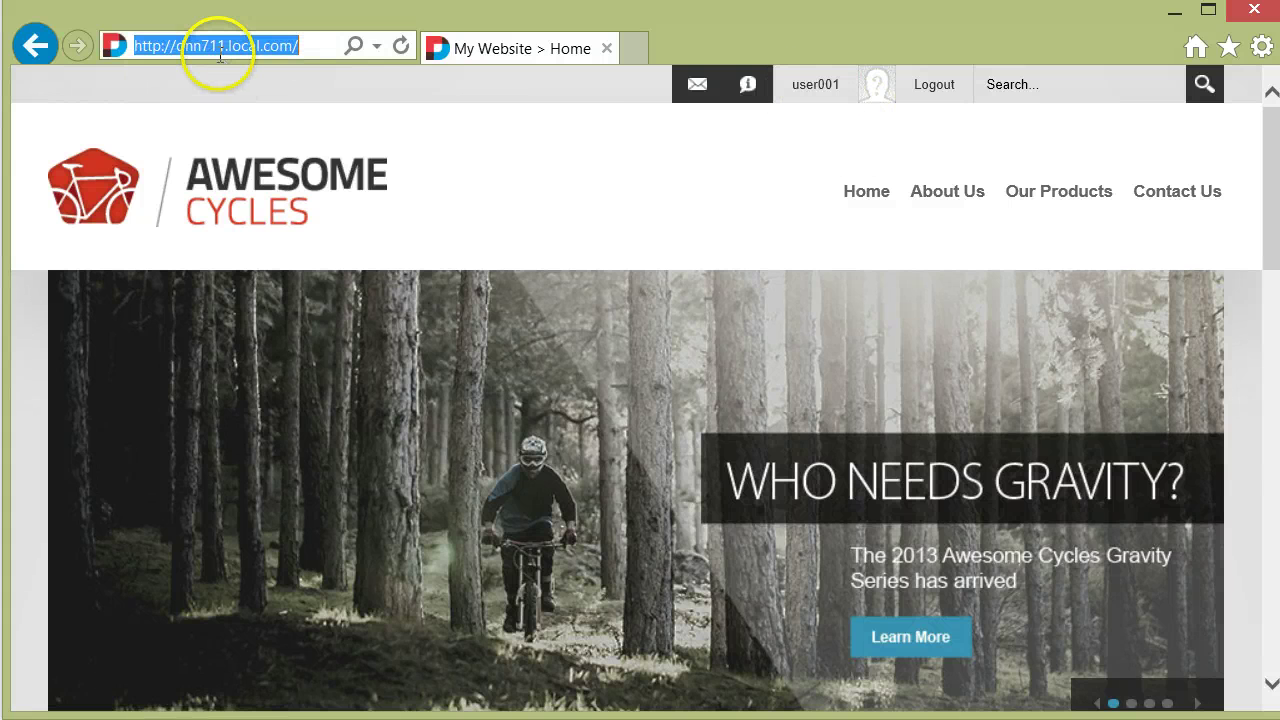
pyautogui.hotkey('ctrl', 'v')
pyautogui.hotkey('alt', 'Tab')
pyautogui.hotkey('alt', 'Tab')
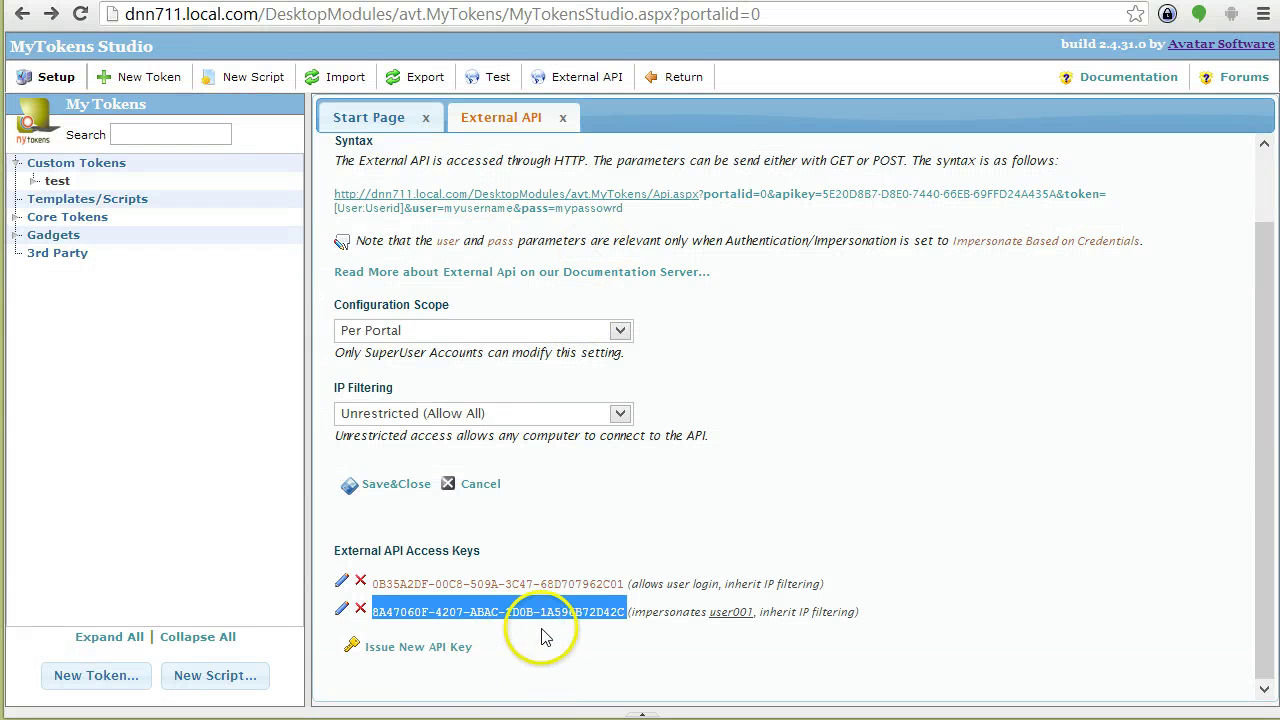
pyautogui.click(603, 611)
pyautogui.click(756, 617)
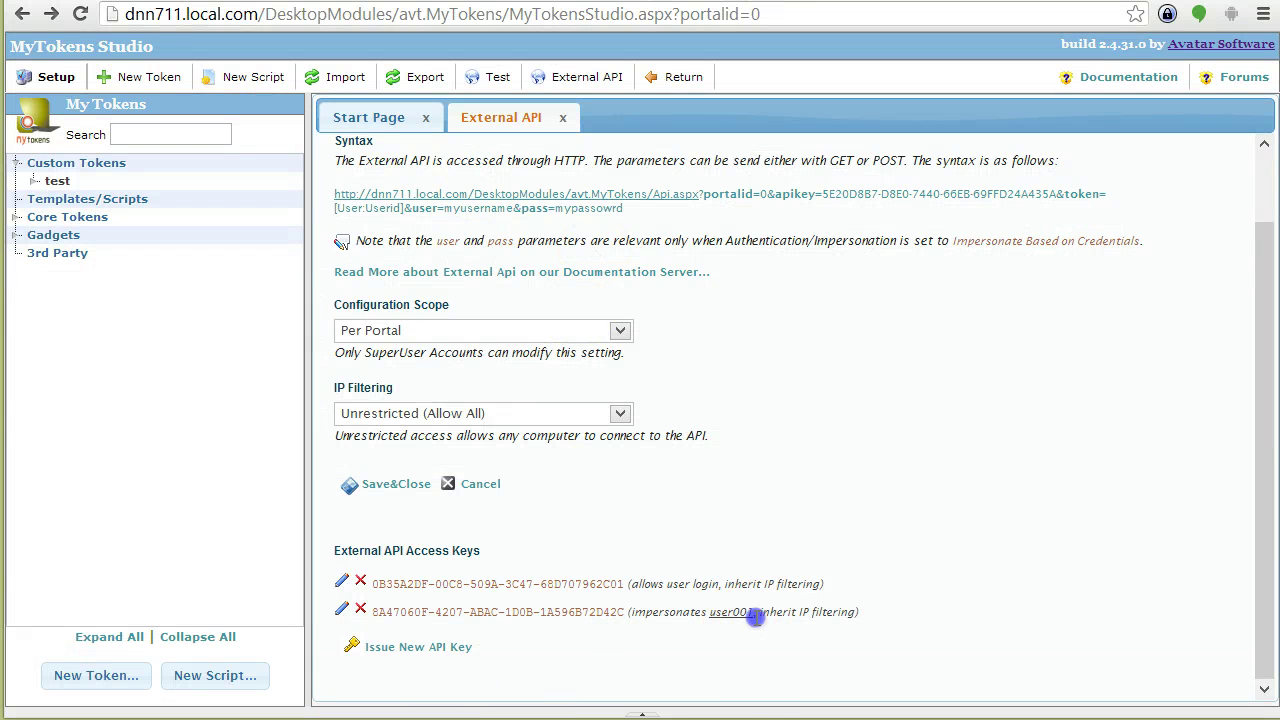
pyautogui.click(740, 672)
pyautogui.click(800, 445)
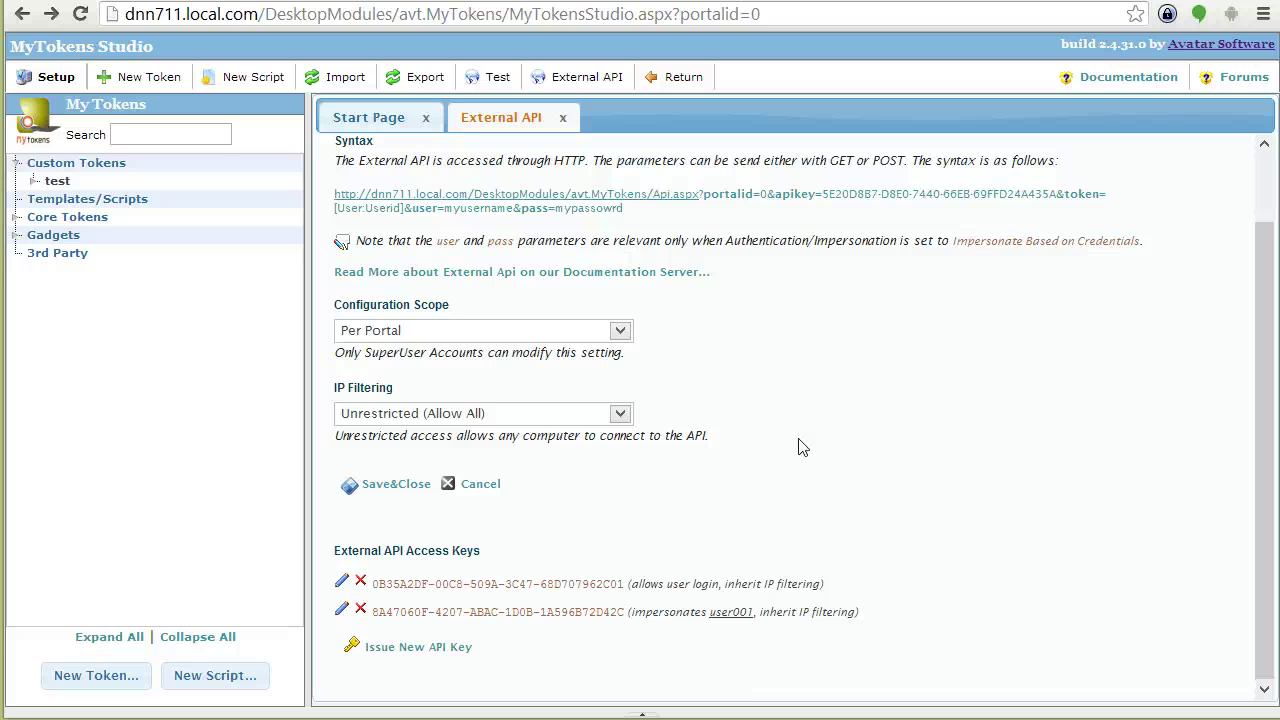